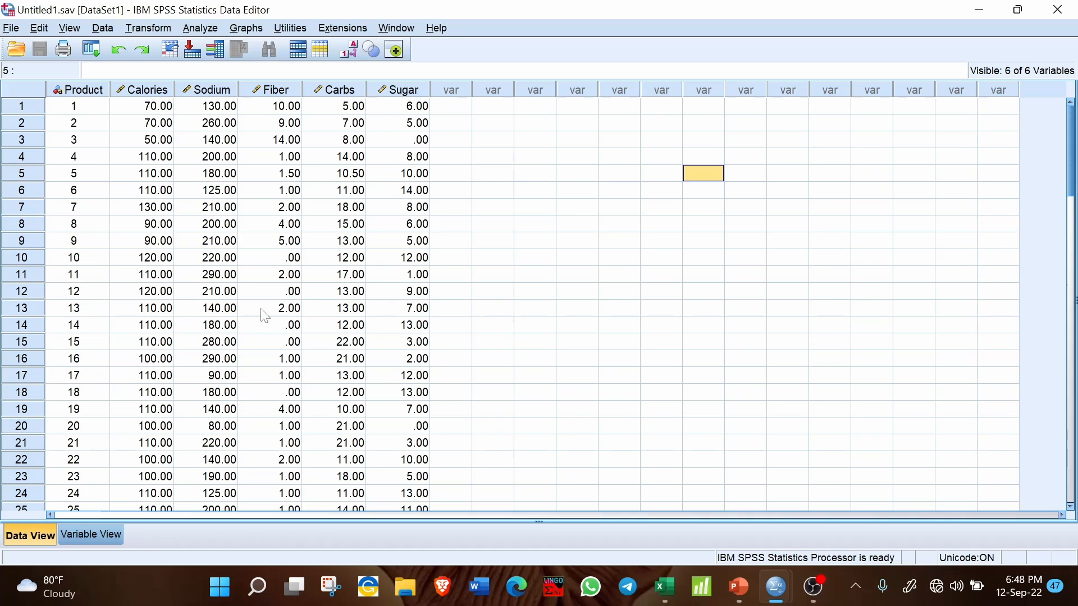
- Look through the product rows in the data sheet and inspect the first product's Calories, Sodium, Fiber, Carbs and Sugar values
scroll(77, 133, "down", 9)
scroll(76, 133, "down", 9)
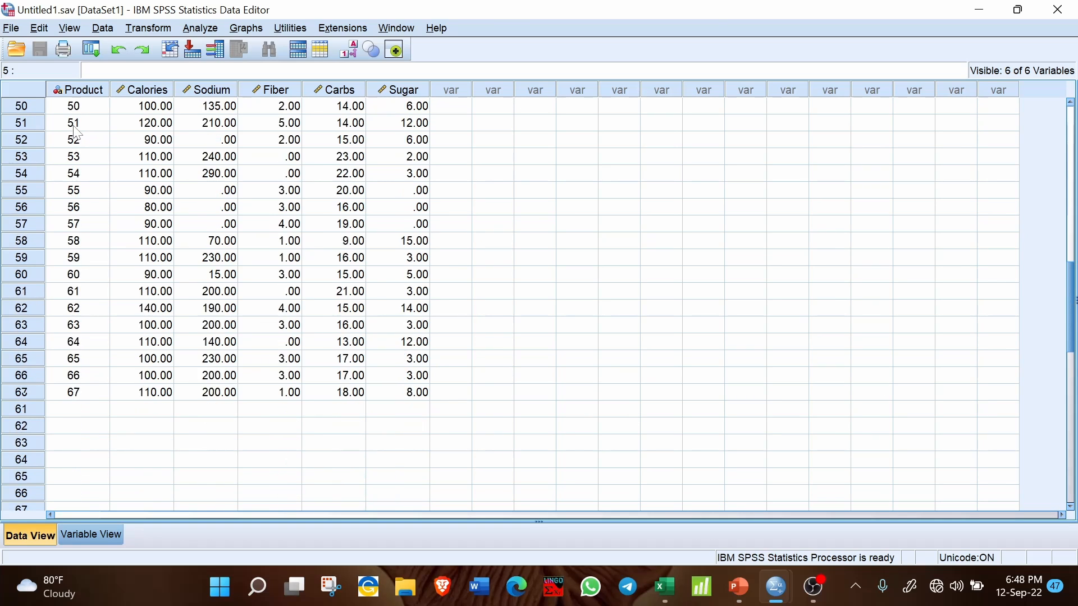
scroll(77, 133, "up", 19)
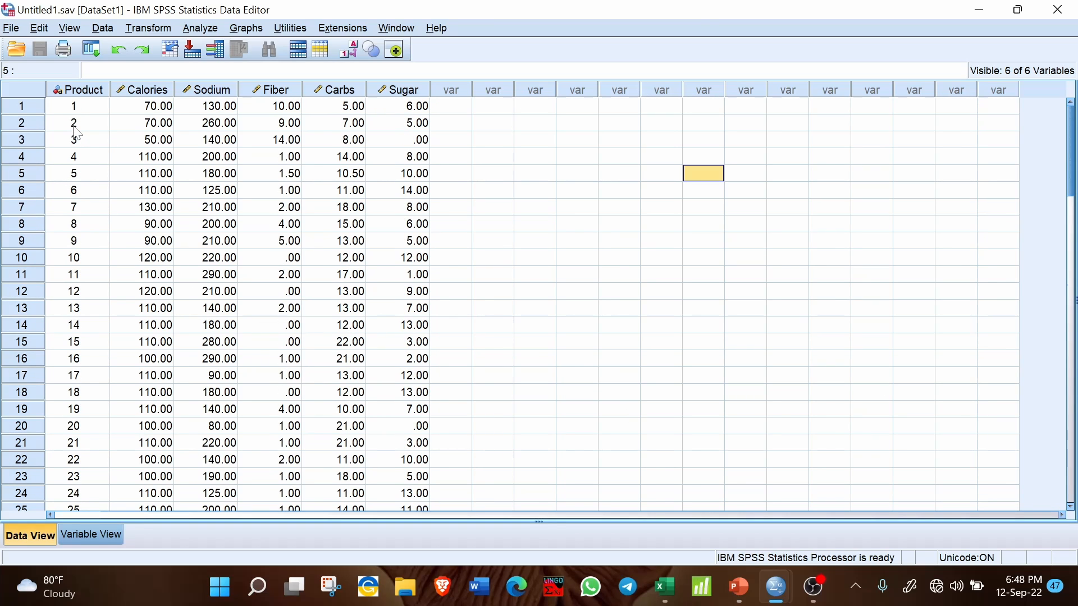
left_click(141, 107)
left_click(225, 107)
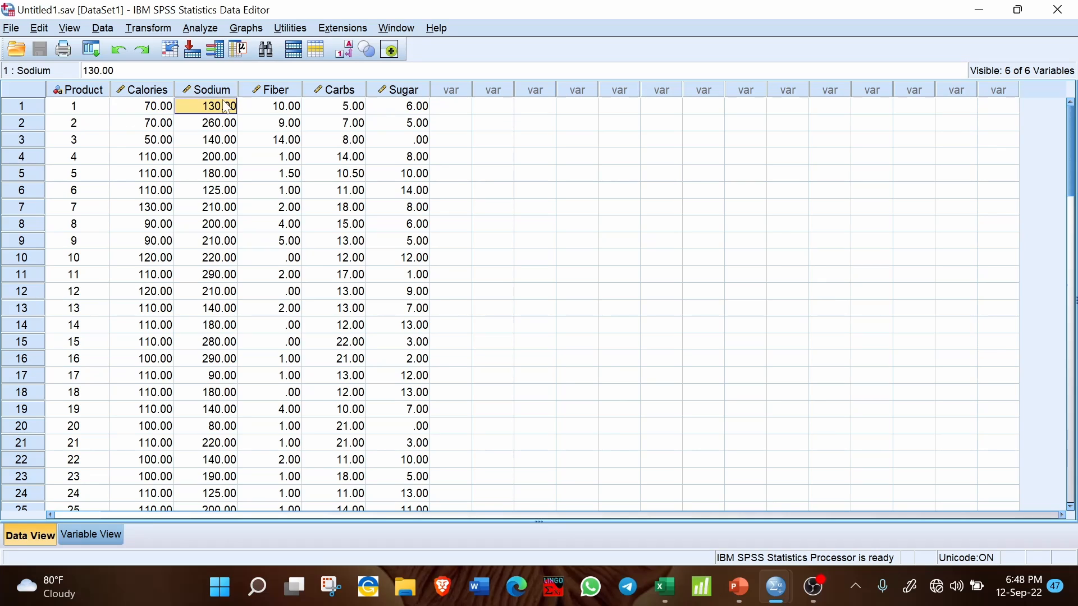
left_click(270, 110)
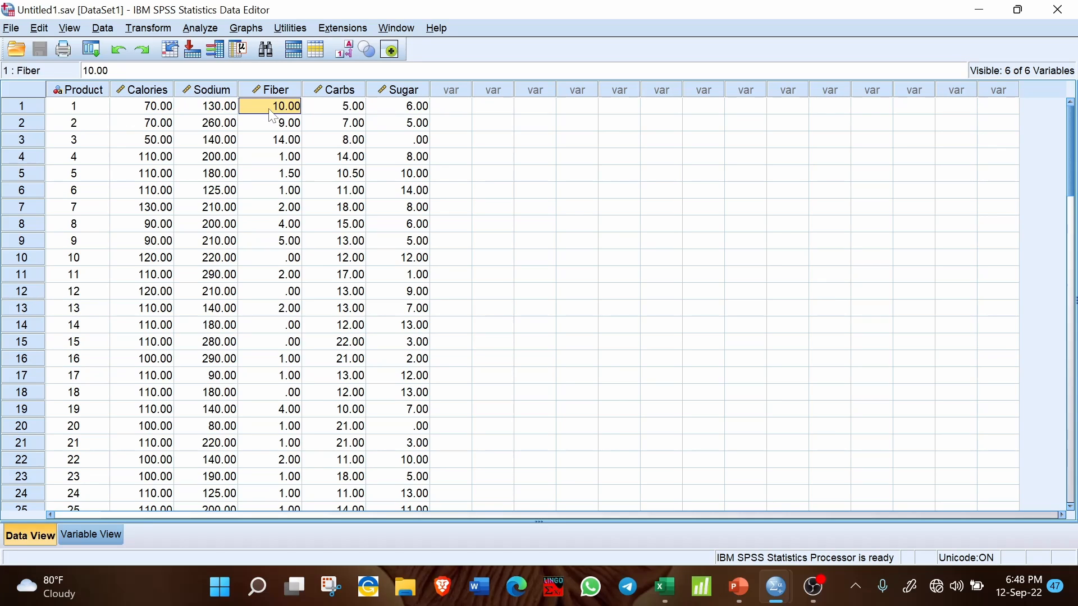
left_click(329, 103)
left_click(391, 107)
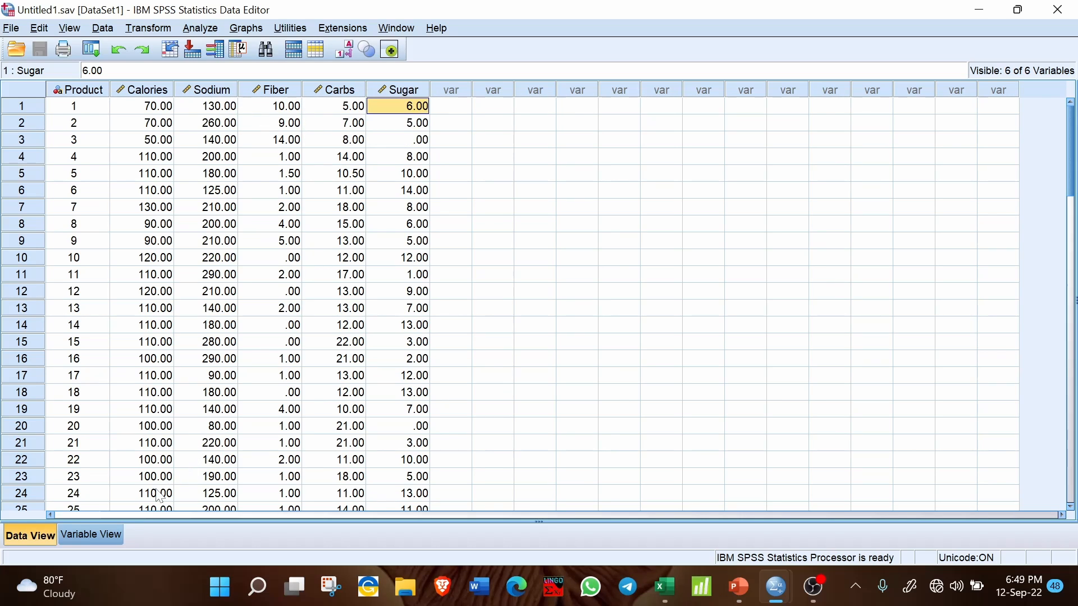
- Review the variable definitions, checking the names of all six variables and the measurement levels of Product and the numeric variables
left_click(107, 536)
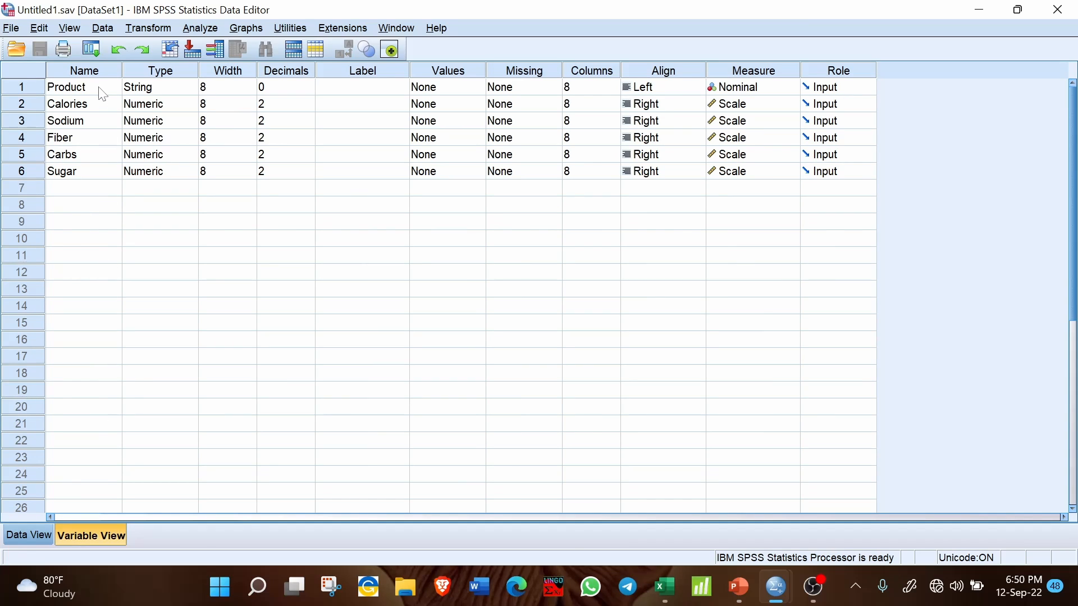
left_click_drag(101, 88, 102, 171)
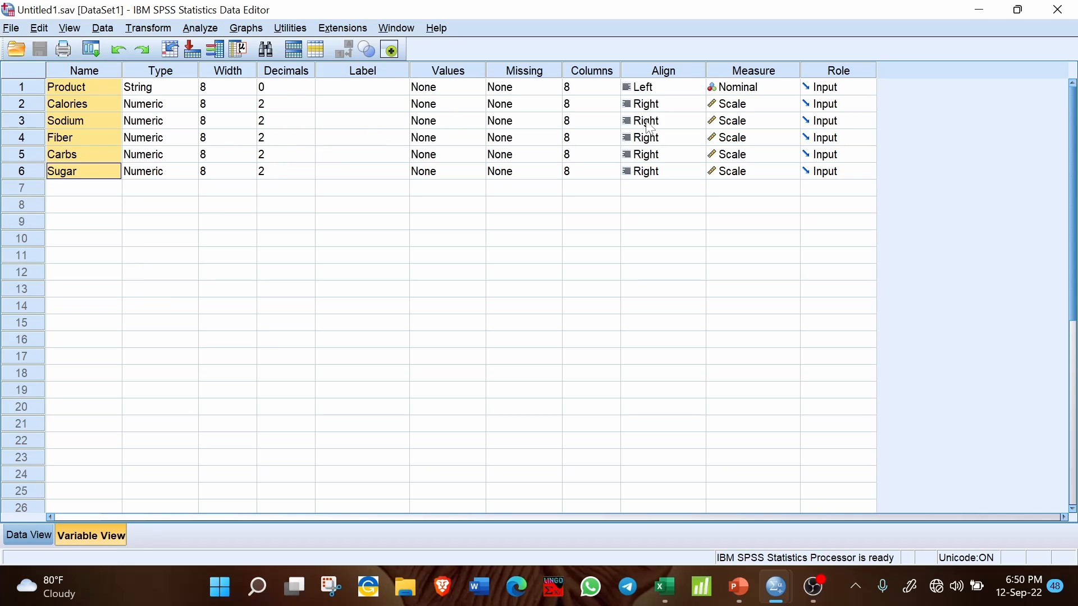
left_click(761, 91)
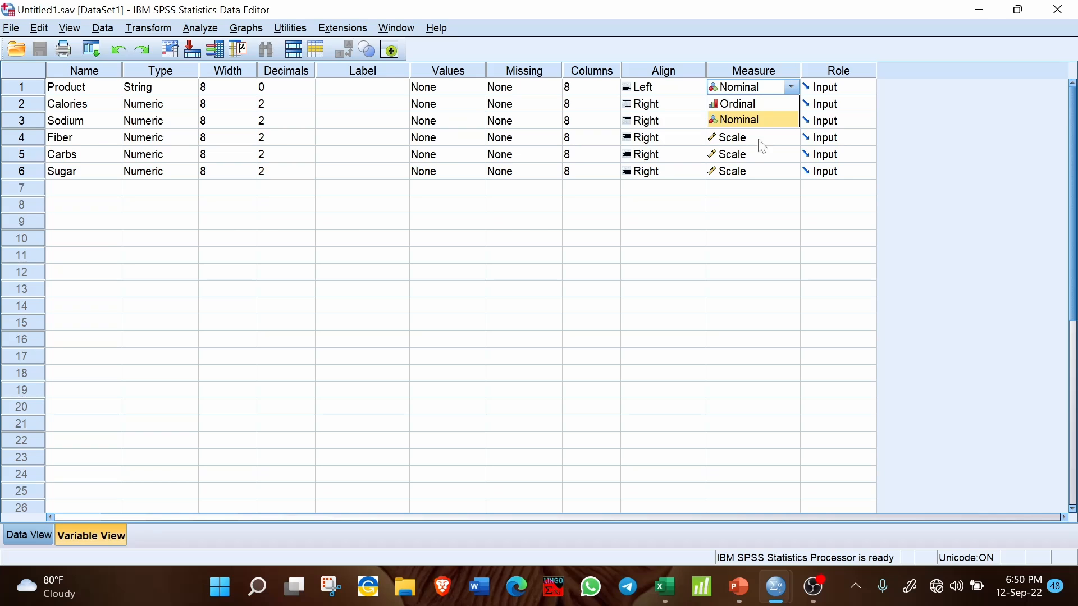
left_click(764, 224)
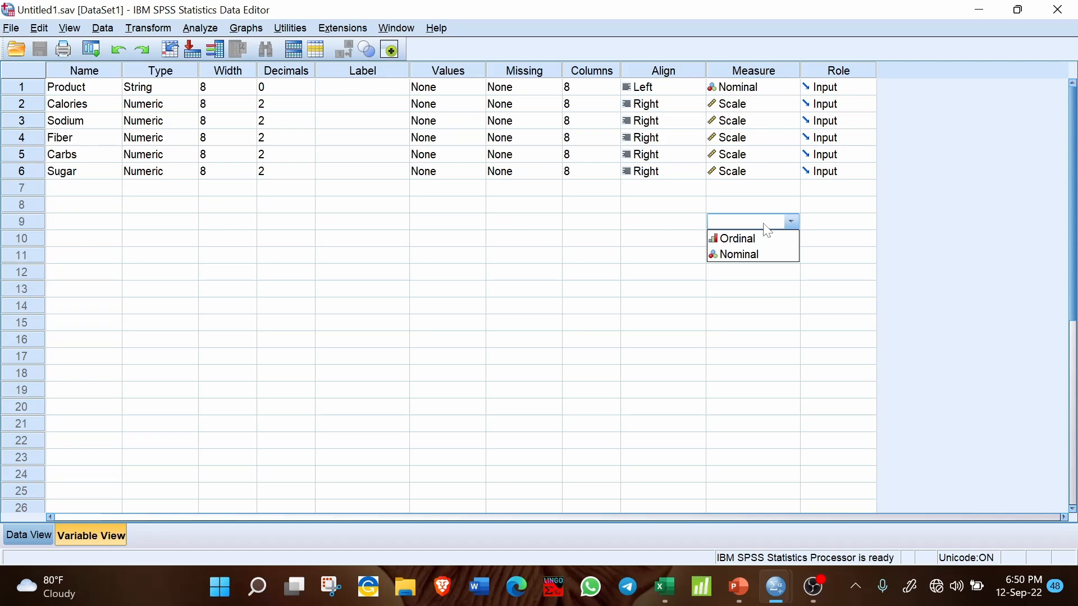
left_click(749, 105)
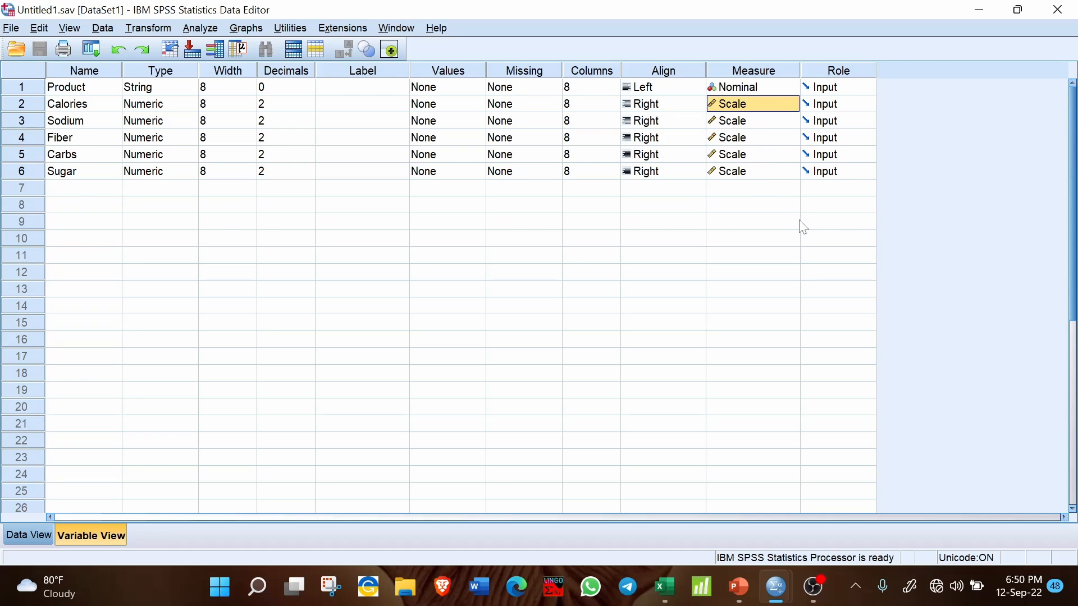
left_click(803, 223)
left_click(737, 88)
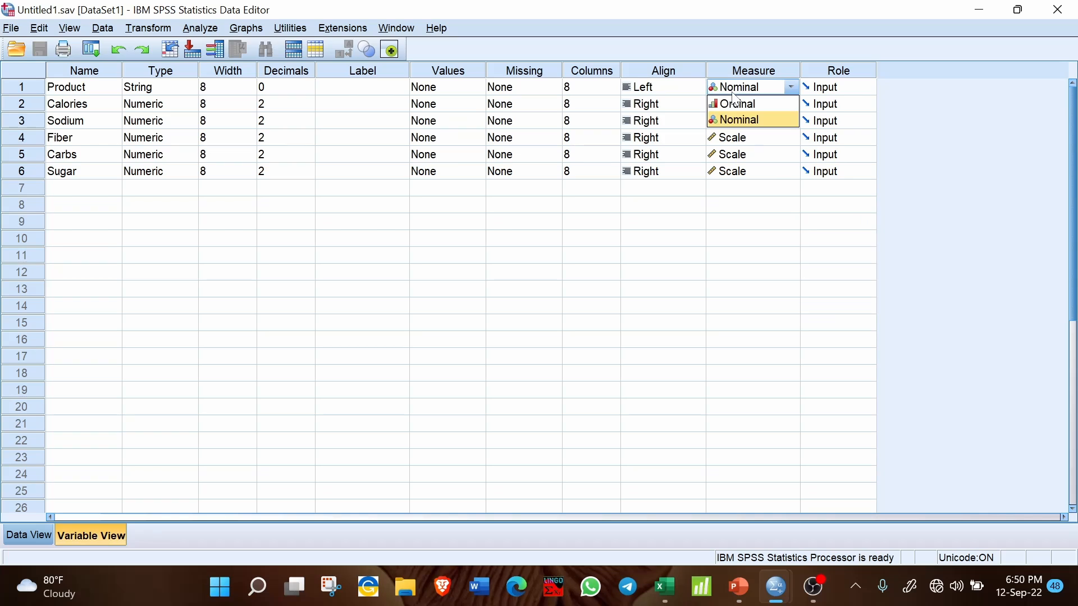
left_click(791, 189)
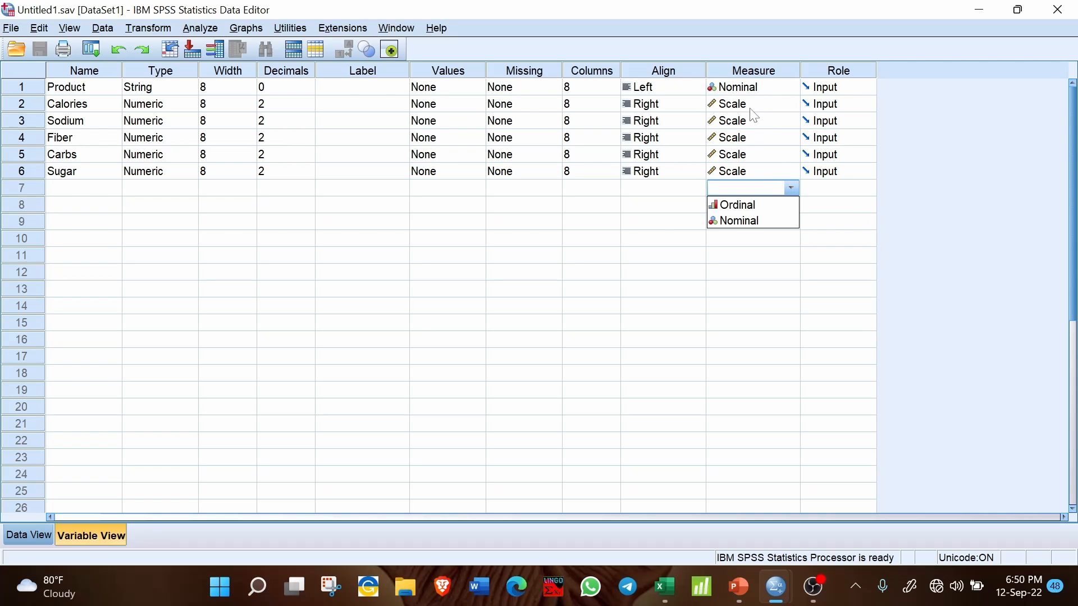
left_click_drag(752, 110, 753, 178)
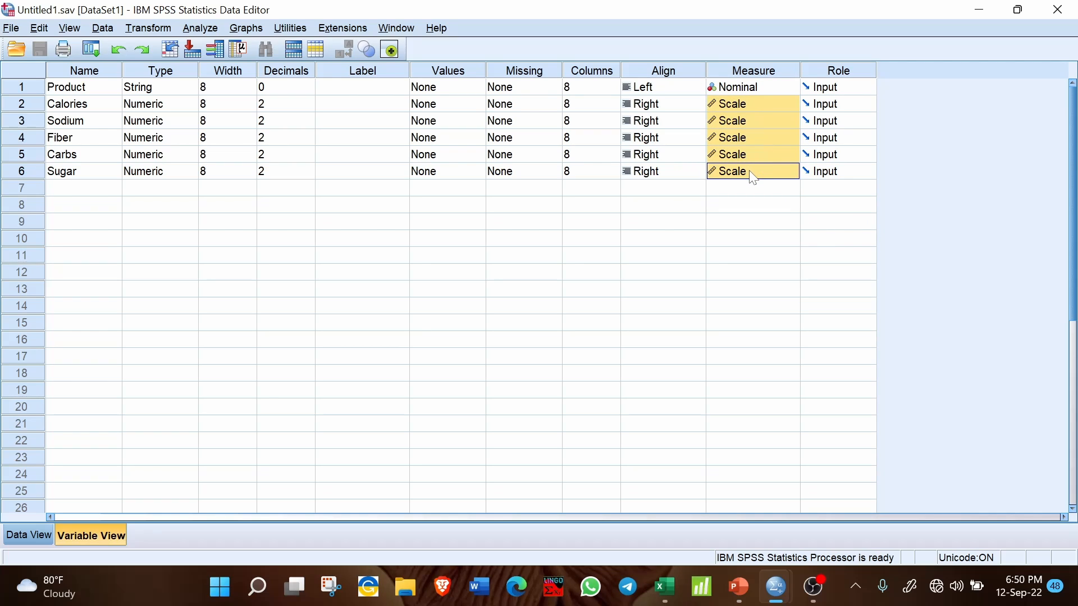
left_click(814, 239)
left_click(592, 324)
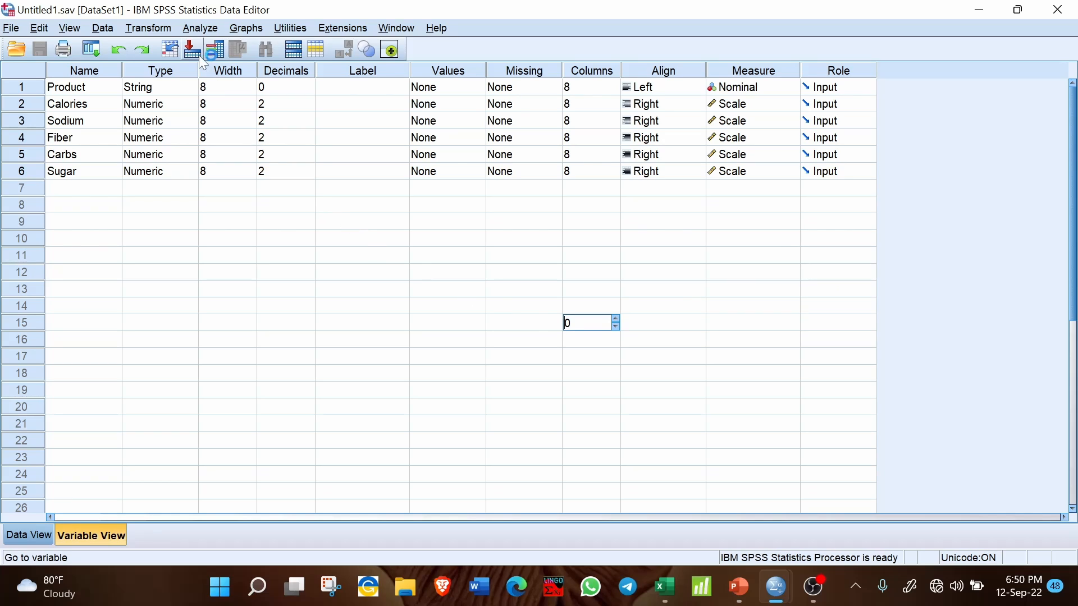
- Start a linear regression analysis and assign Calories as the dependent variable
left_click(205, 33)
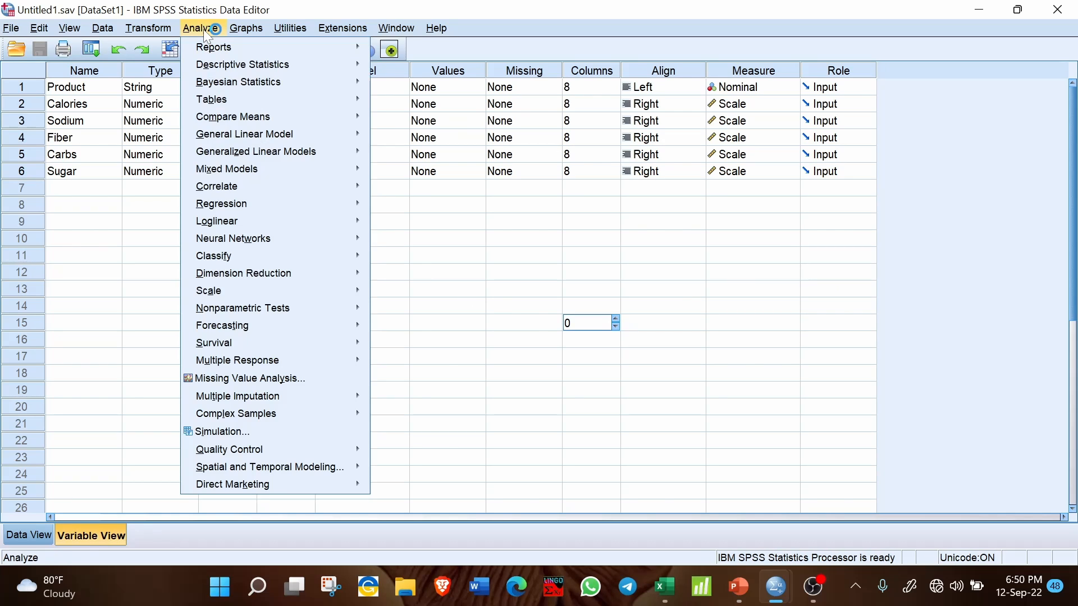
mouse_move(248, 205)
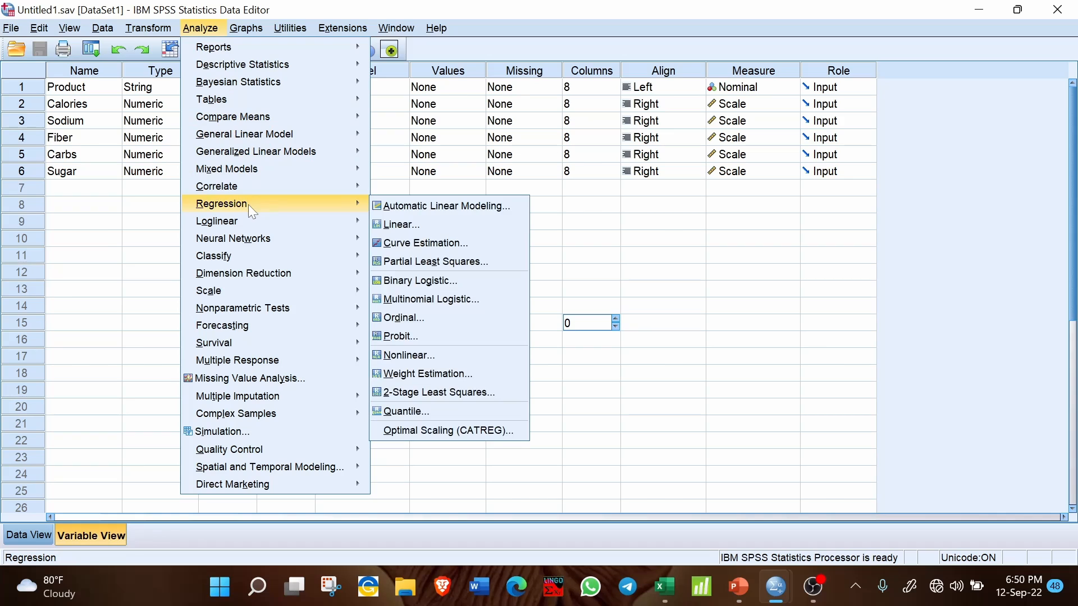
left_click(393, 224)
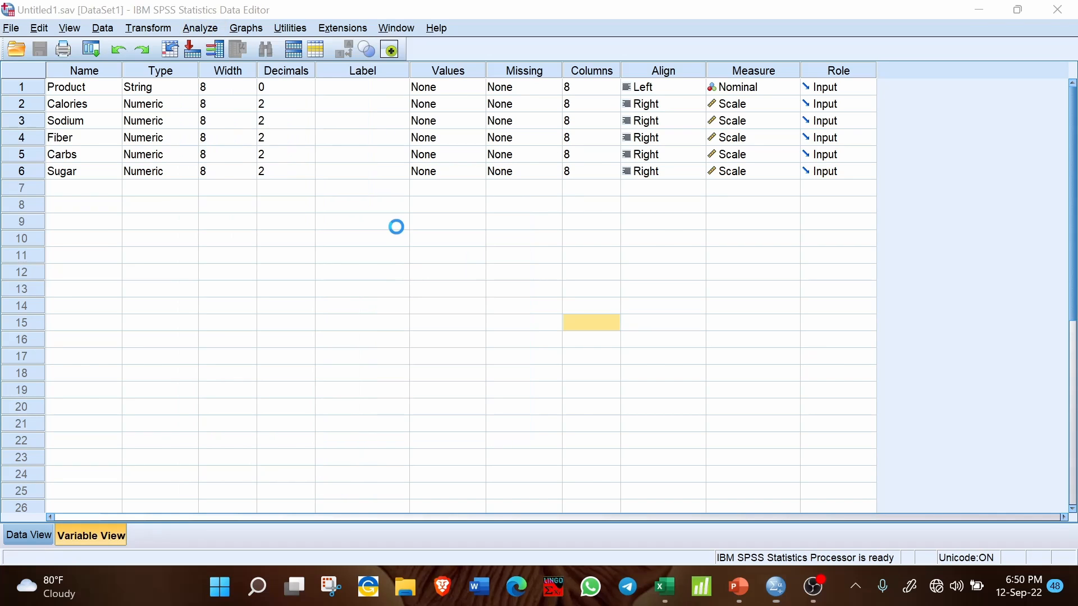
left_click(201, 29)
mouse_move(245, 207)
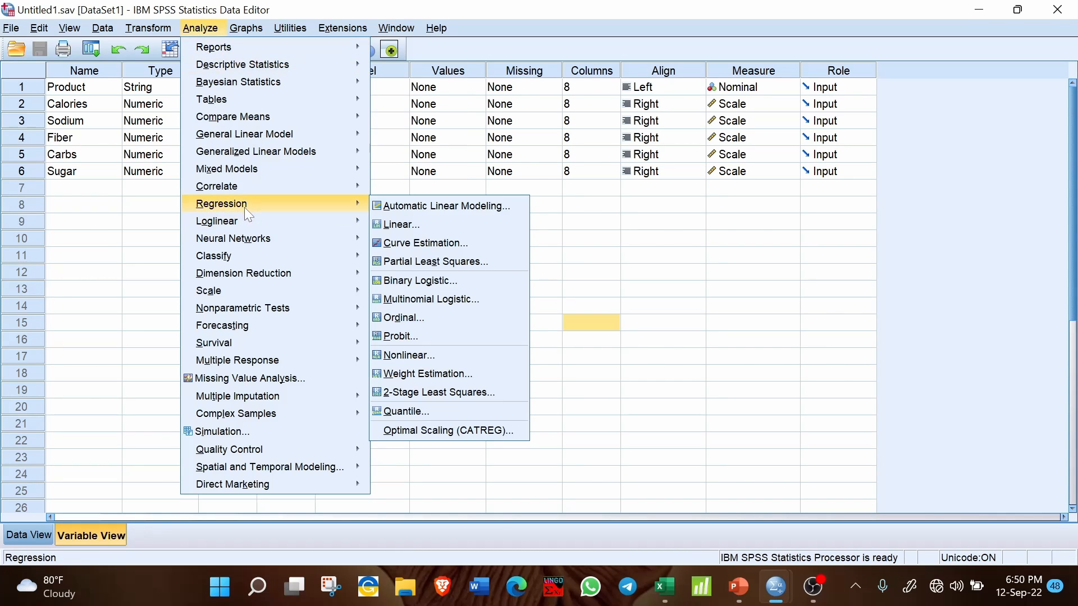
left_click(400, 225)
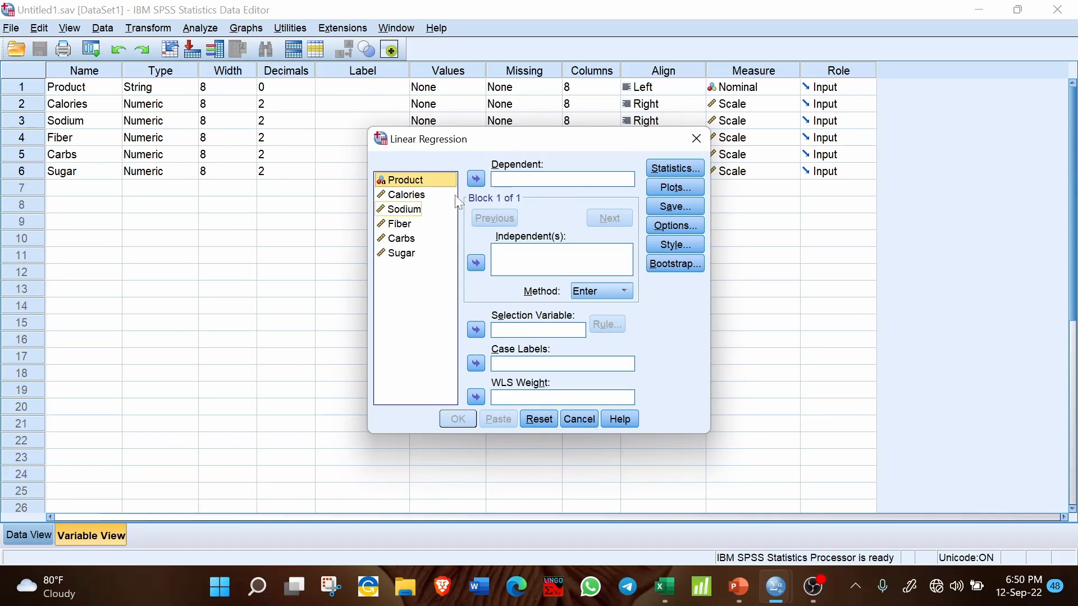
left_click(504, 180)
left_click(409, 196)
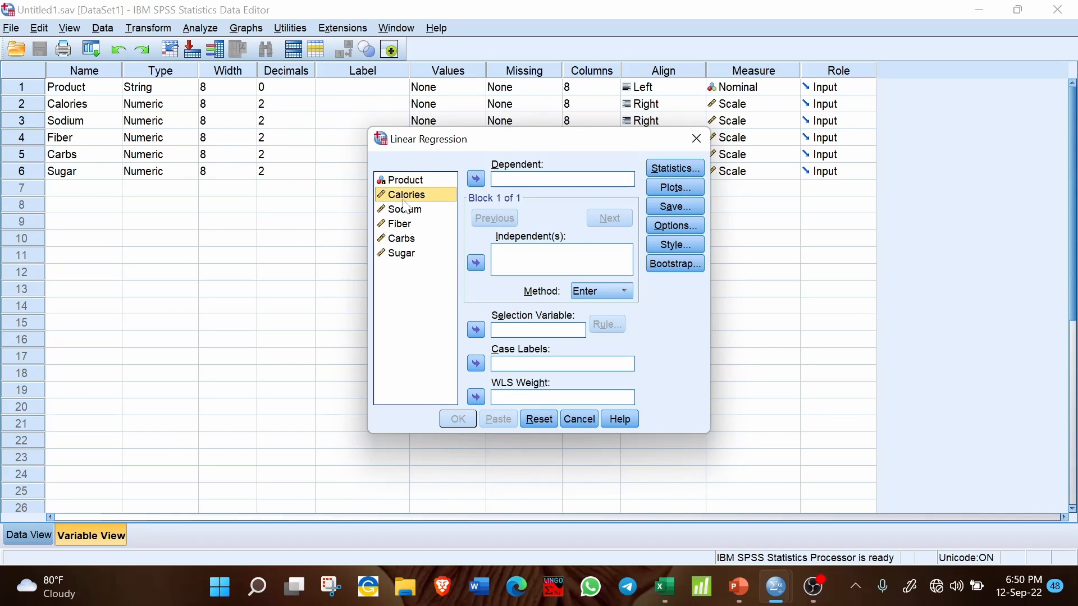
left_click(476, 179)
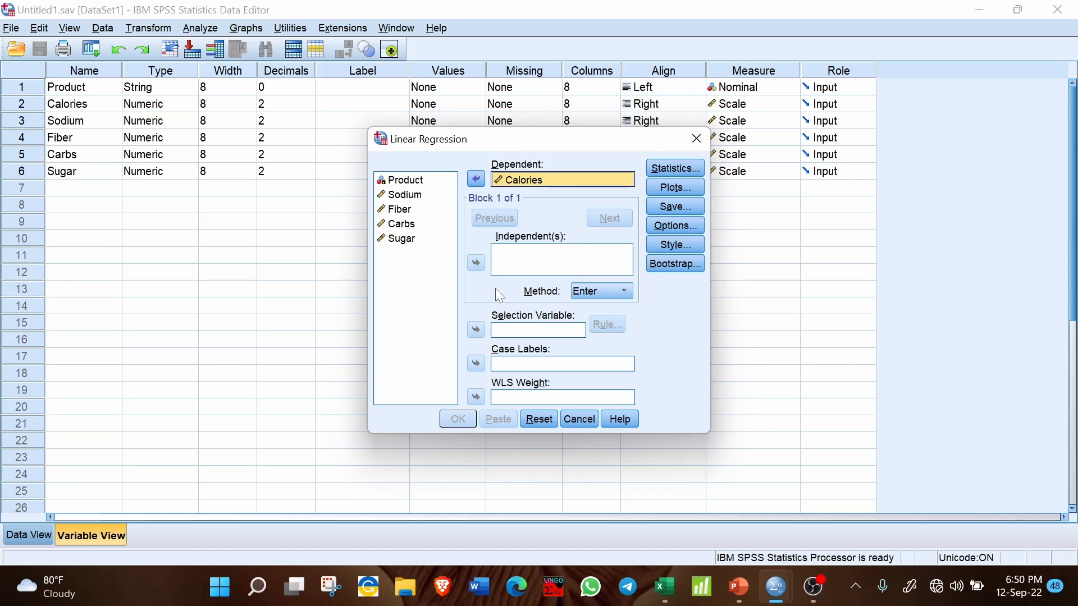
- Add Sodium, Fiber, Carbs and Sugar as independent variables of the regression
left_click(409, 196)
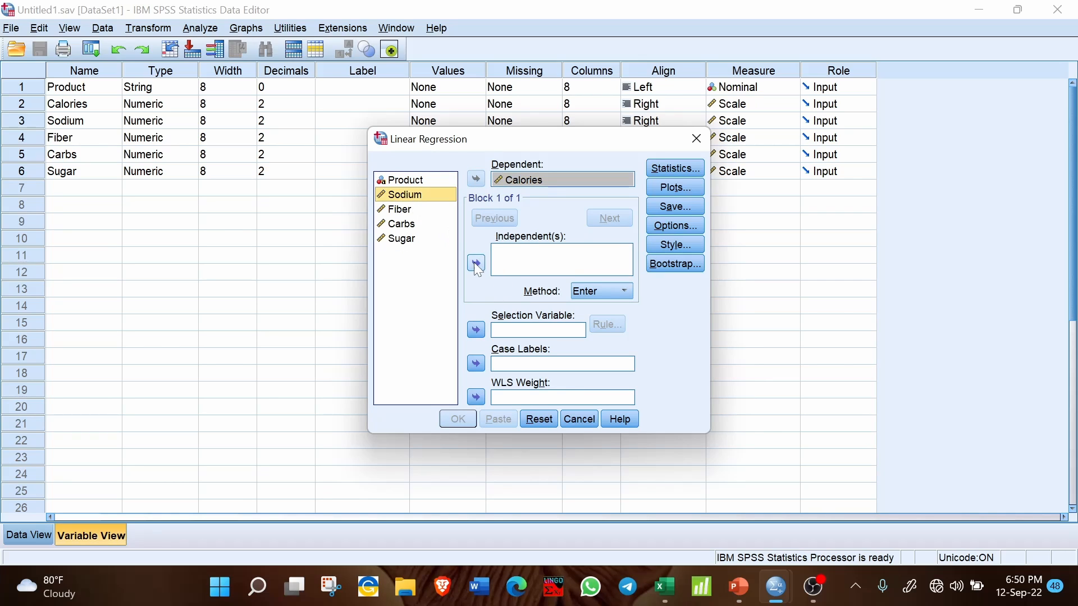
left_click(476, 263)
left_click(413, 211)
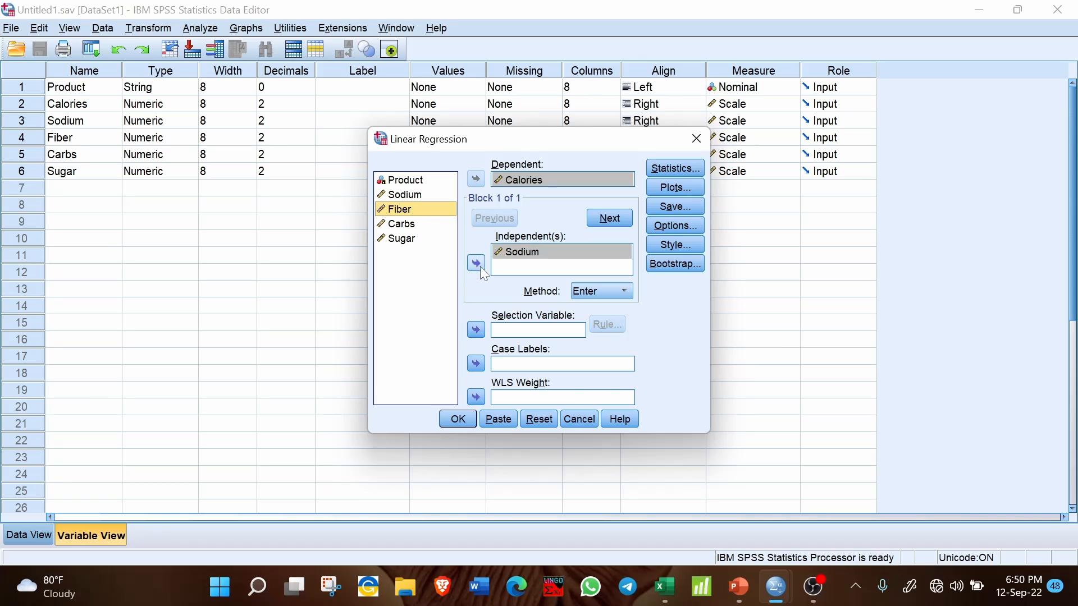
left_click(477, 263)
left_click(415, 225)
left_click(476, 263)
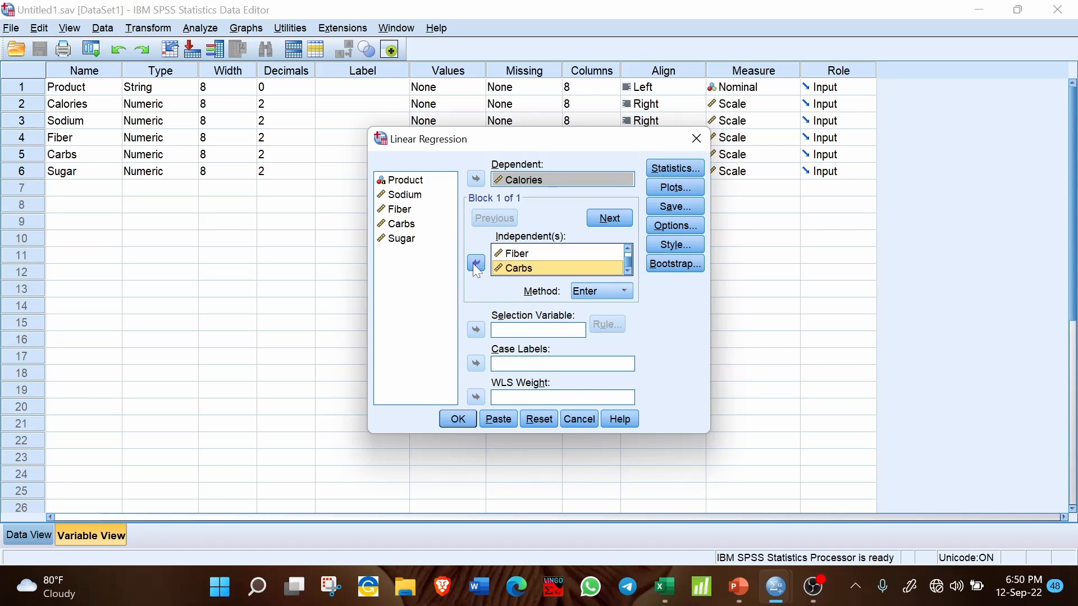
left_click(405, 240)
left_click(476, 263)
- Include collinearity diagnostics and the Durbin-Watson residual test in the regression statistics
left_click(688, 169)
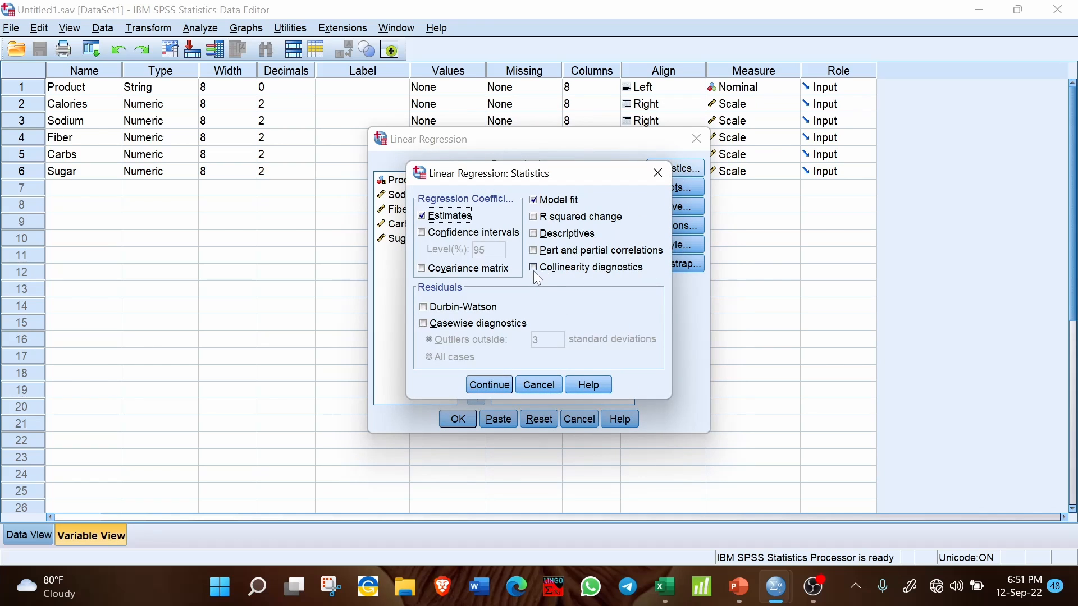
left_click(534, 268)
left_click(424, 309)
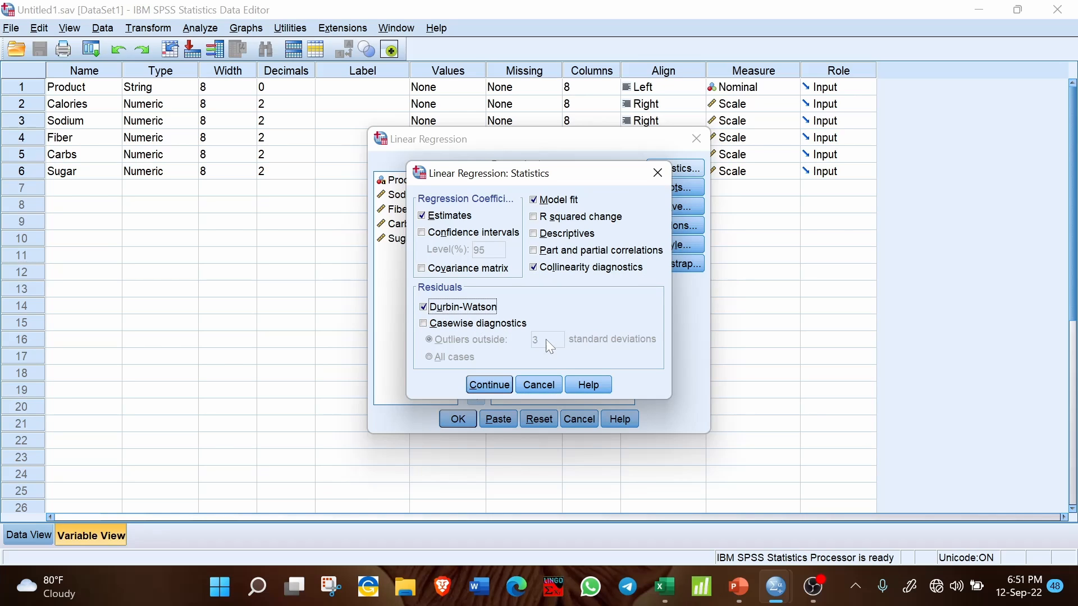
left_click(500, 386)
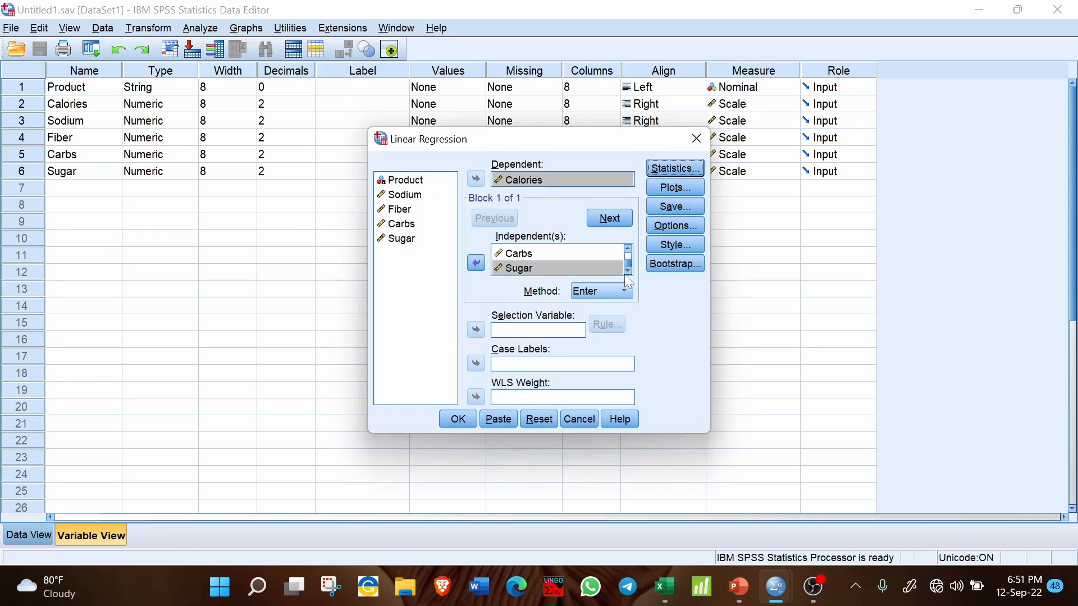
- Define a regression scatter plot with *SRESID on the Y axis and DEPENDNT on the X axis
left_click(670, 188)
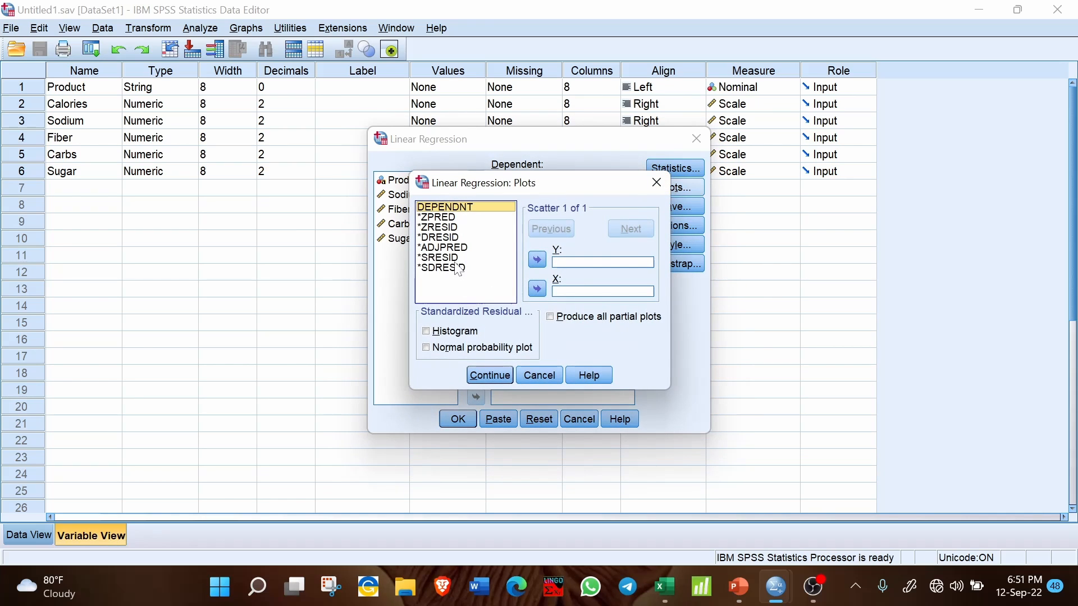
left_click(451, 258)
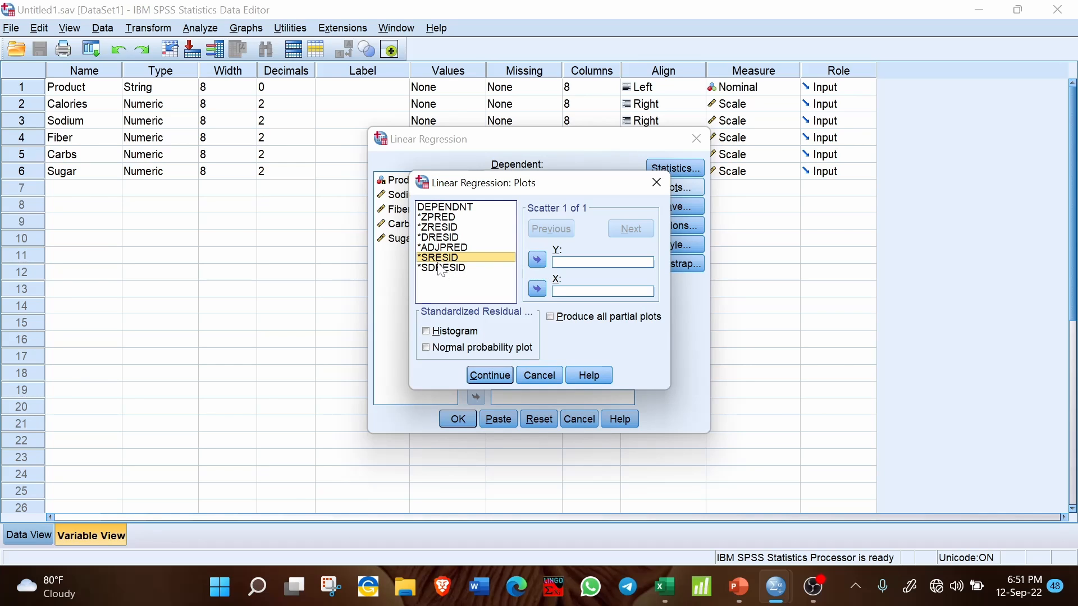
left_click(537, 260)
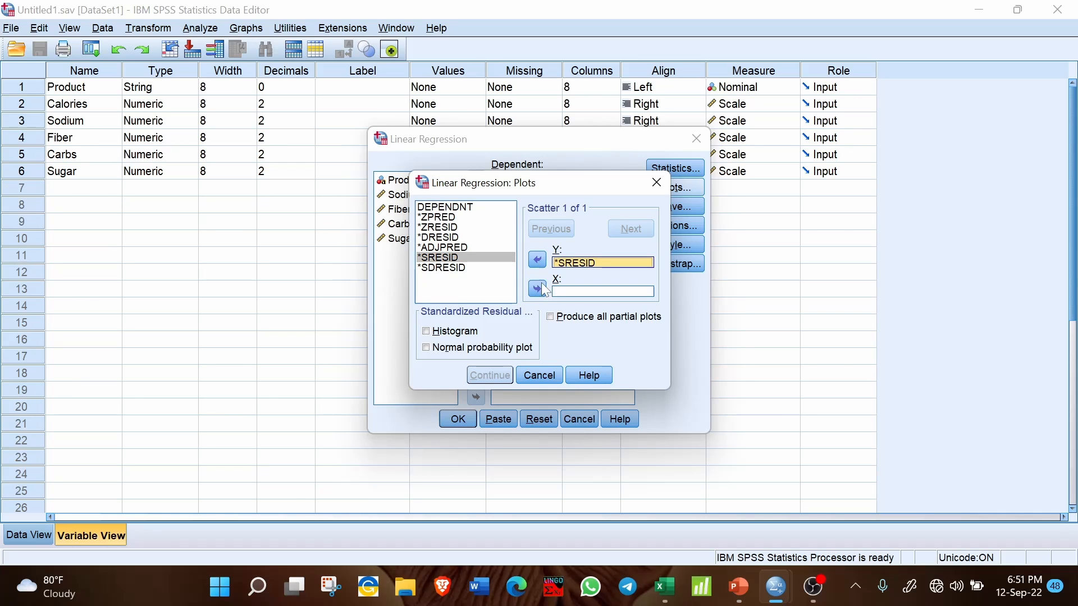
left_click(438, 208)
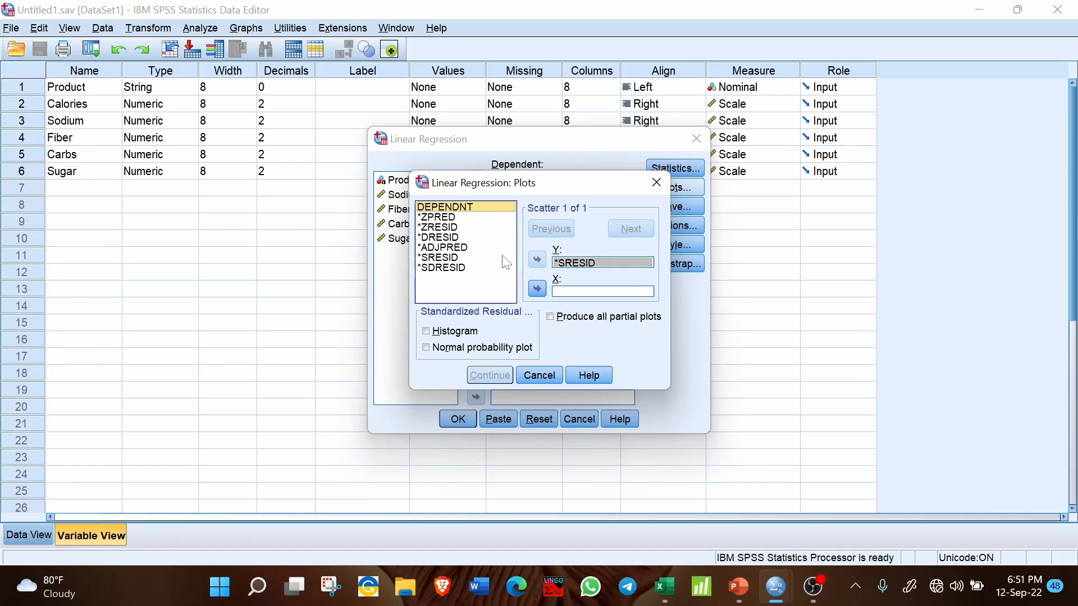
left_click(537, 289)
- Enable the histogram and normal probability plot of the standardized residuals and accept the plot settings
left_click(431, 331)
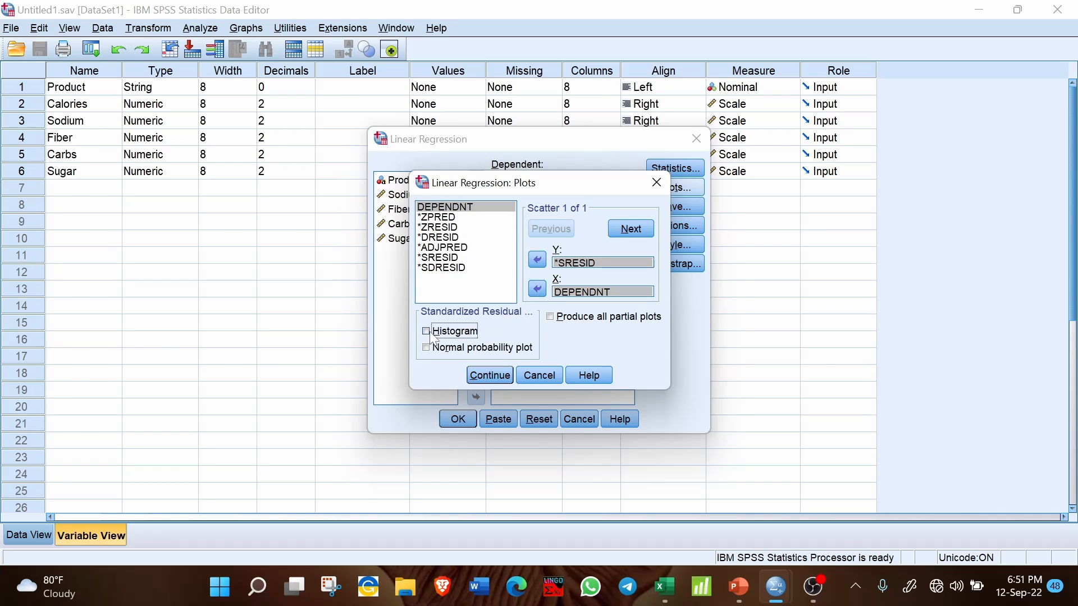
left_click(478, 347)
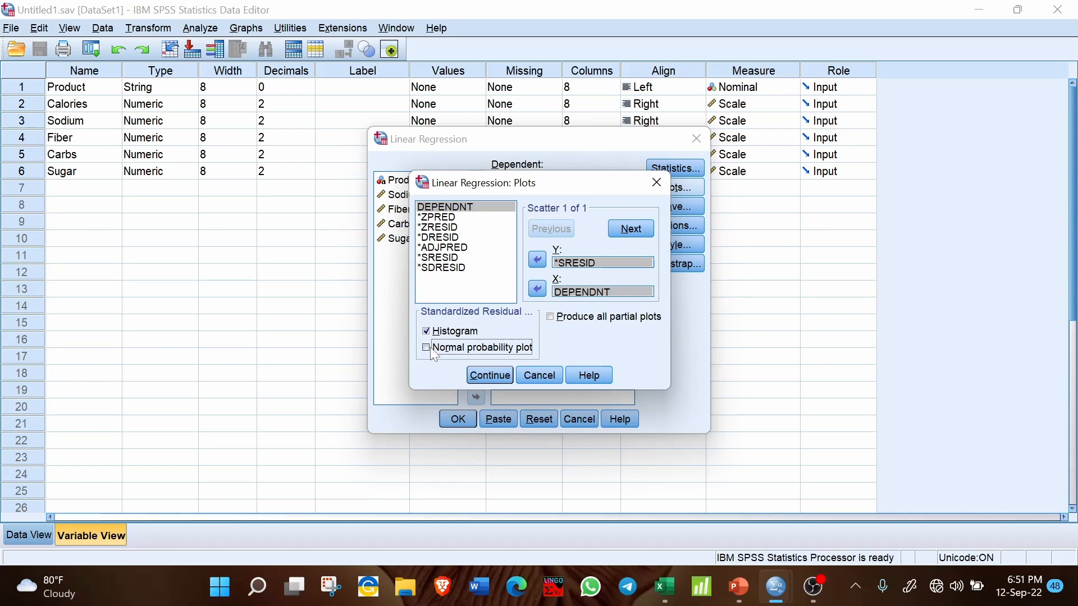
left_click(489, 376)
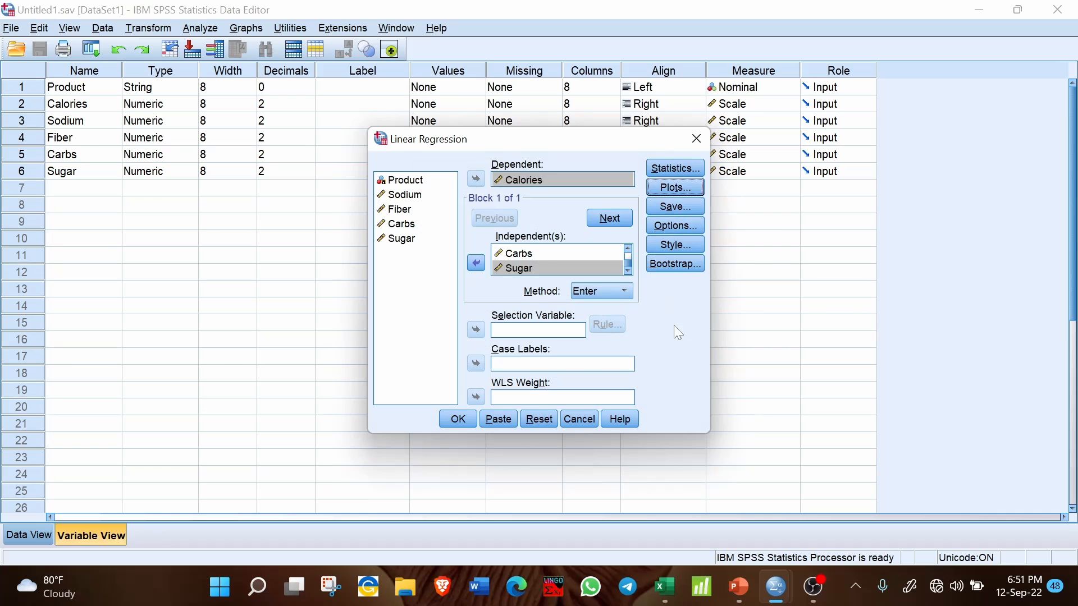
- Run the configured linear regression for Calories and check the generated syntax at the start of the output
left_click(459, 421)
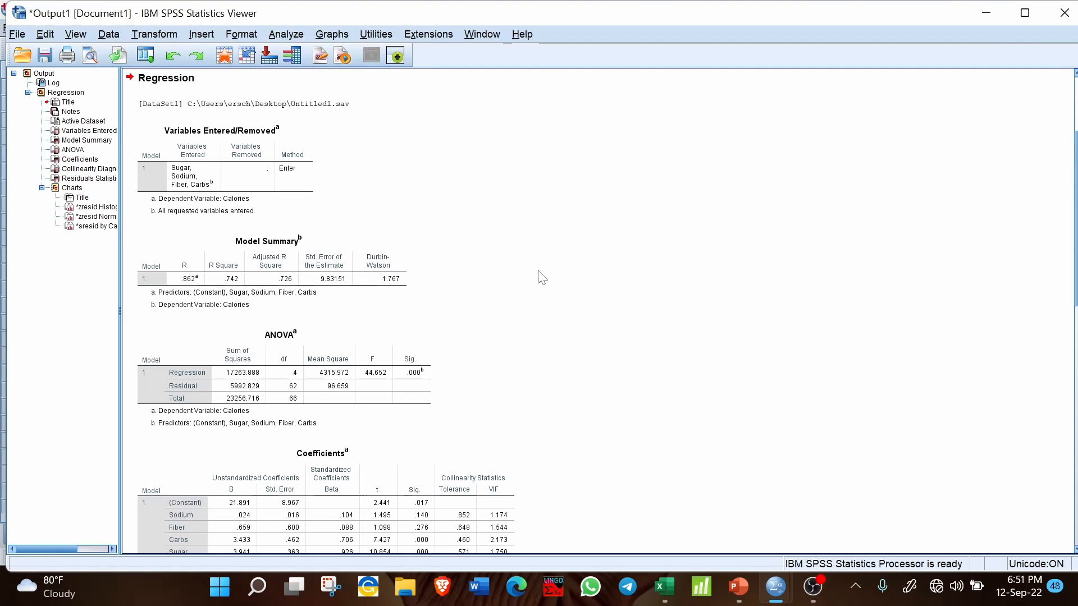
scroll(539, 277, "down", 8)
scroll(539, 277, "up", 10)
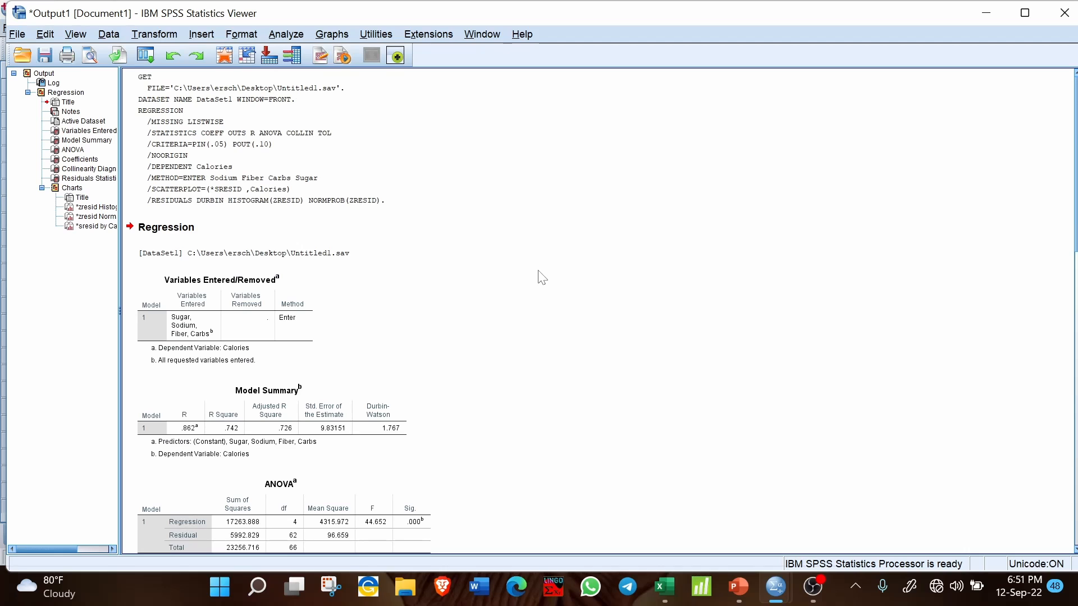
- Examine the Variables Entered/Removed, Model Summary, ANOVA and Coefficients tables of the regression output
scroll(409, 313, "down", 2)
left_click(407, 317)
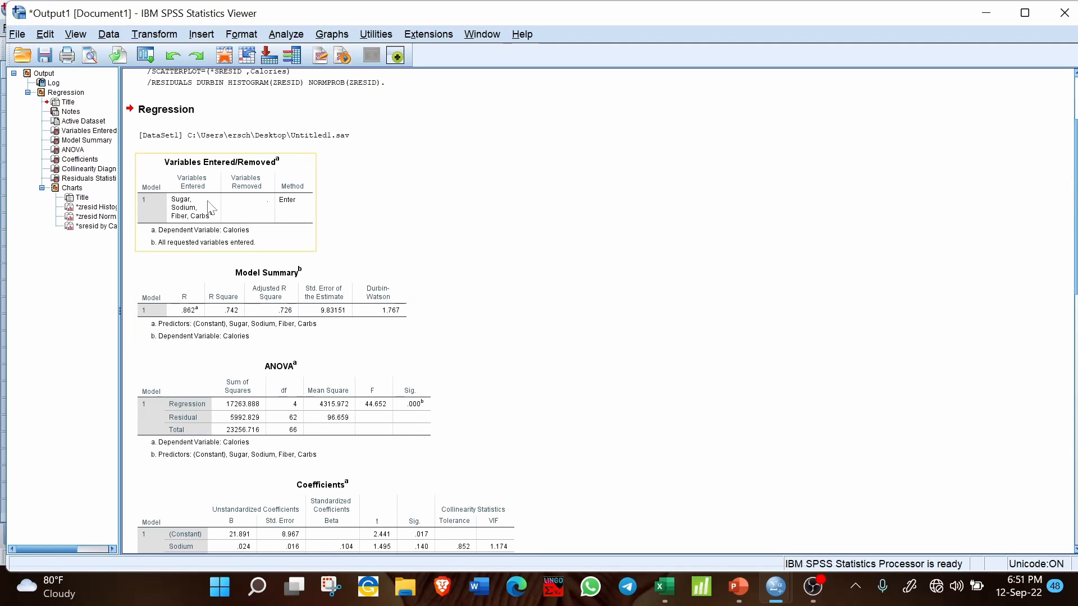
left_click(220, 314)
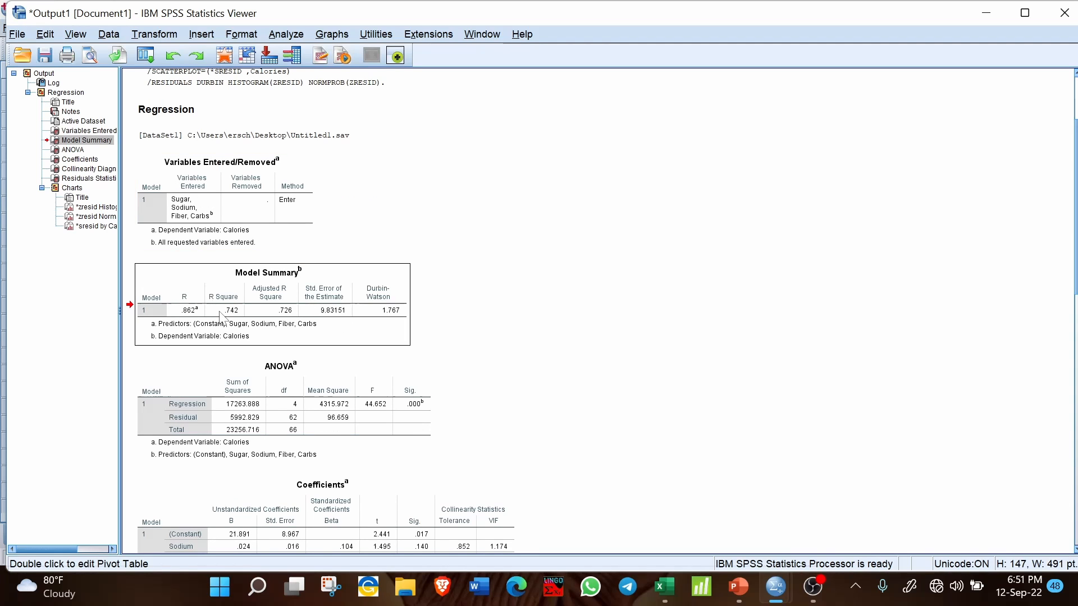
left_click(273, 414)
scroll(626, 349, "down", 4)
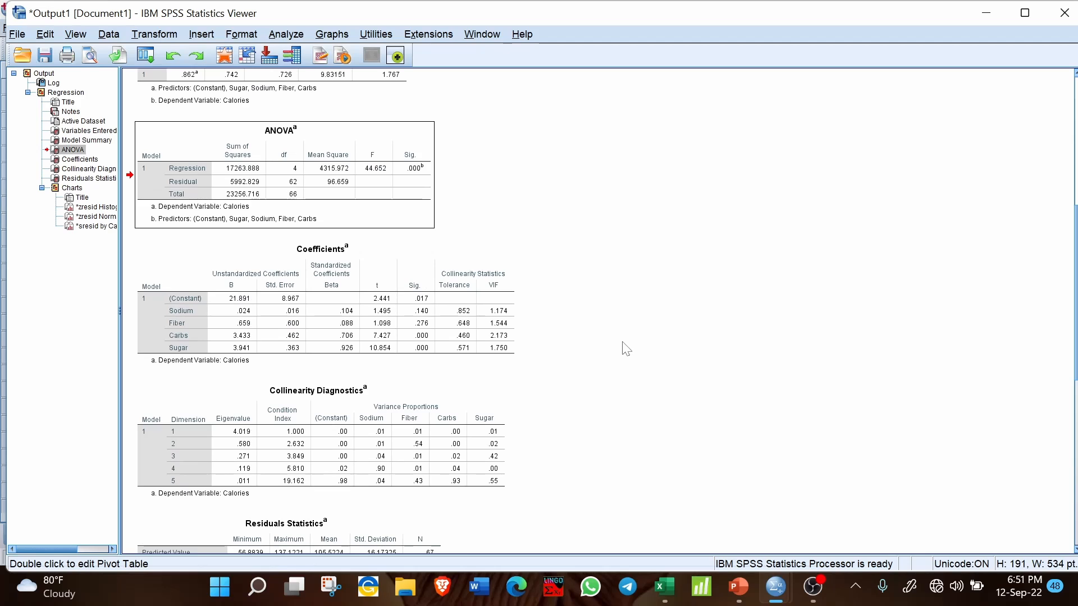
left_click(388, 306)
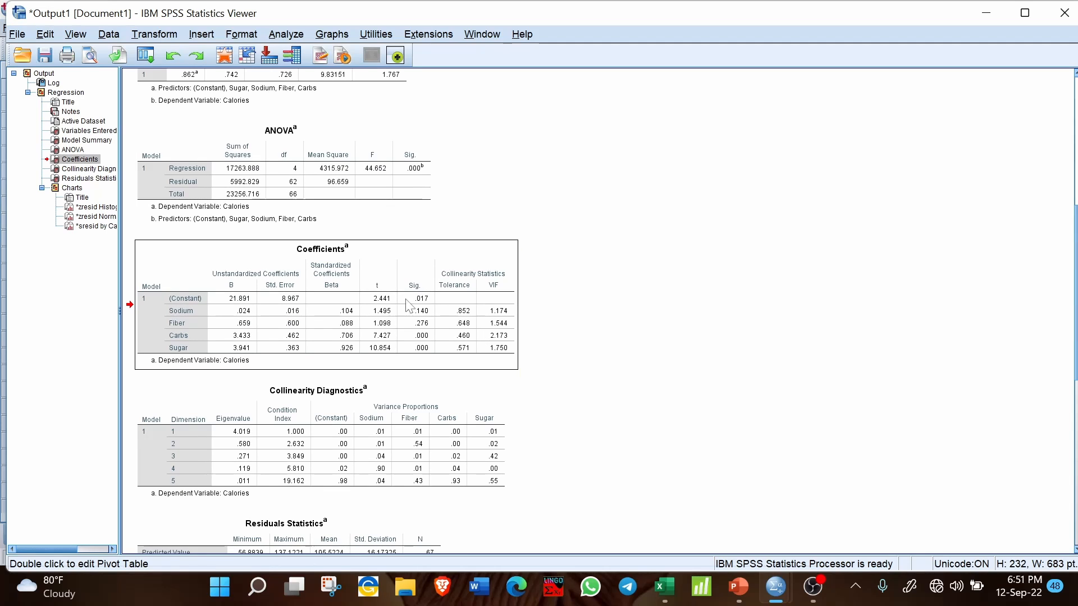
scroll(558, 306, "up", 4)
scroll(559, 306, "down", 2)
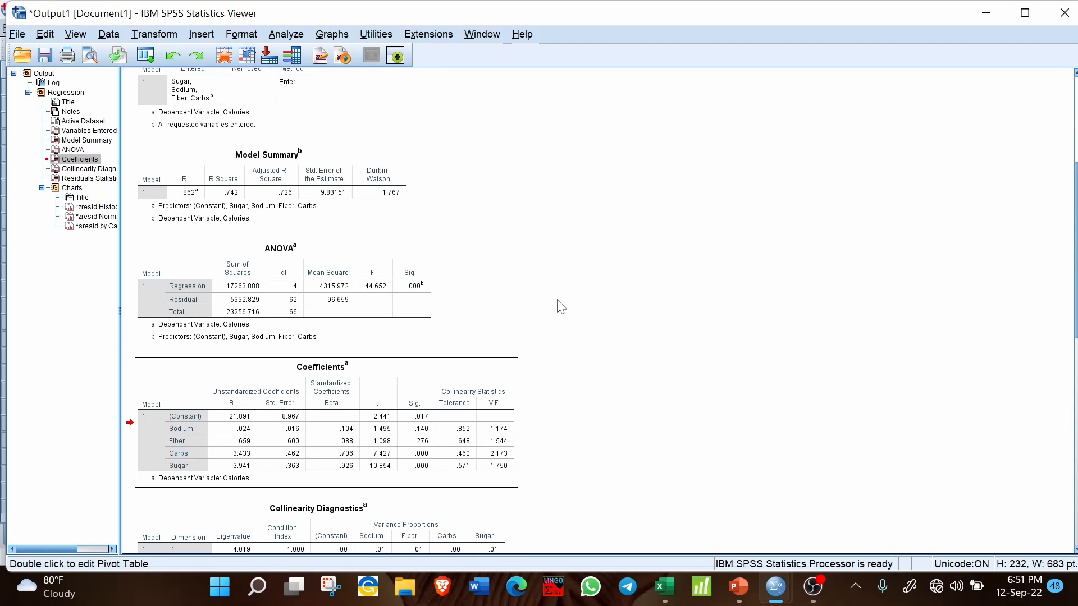
left_click(396, 306)
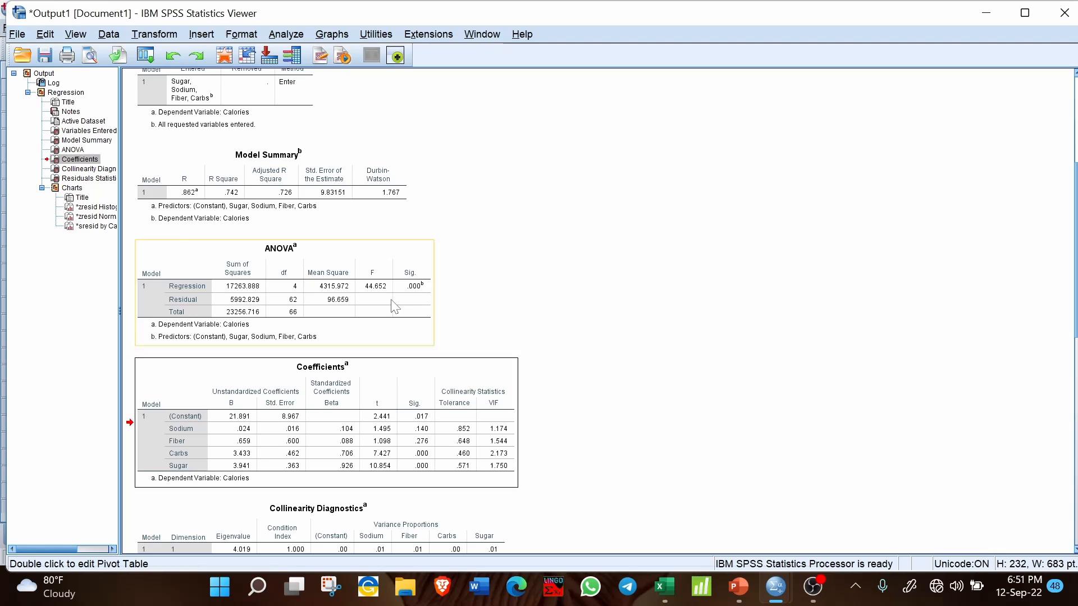
left_click(362, 203)
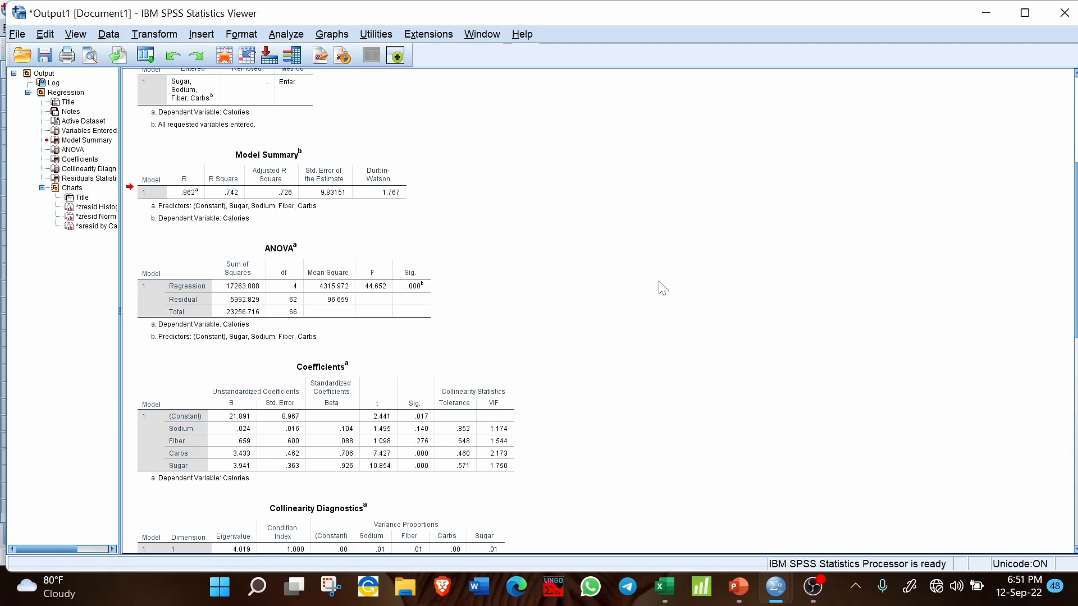
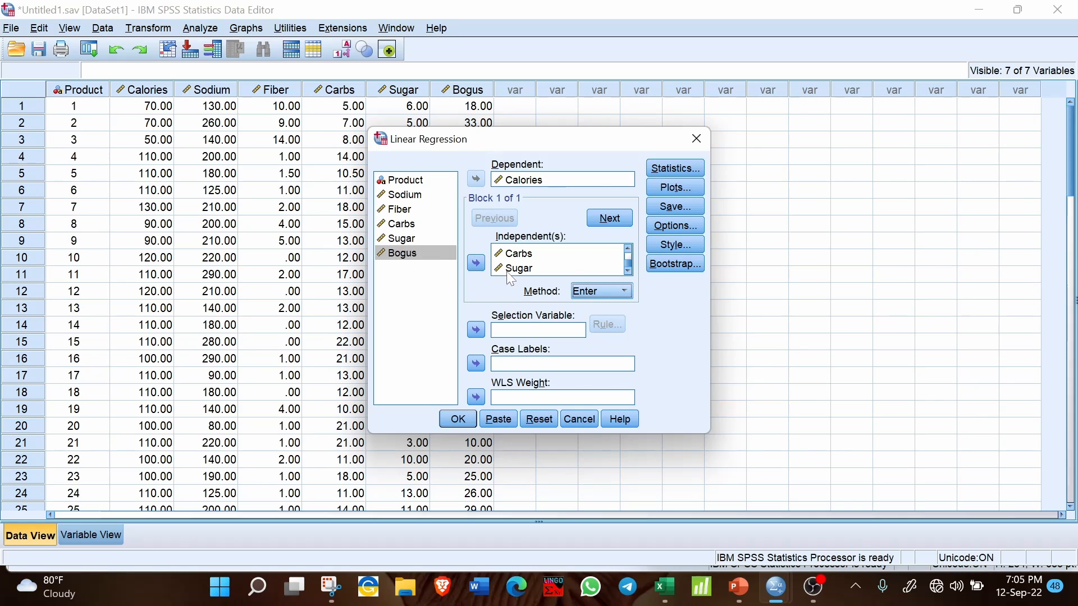
- Set the linear regression method to Stepwise and run the regression for Calories
left_click(597, 291)
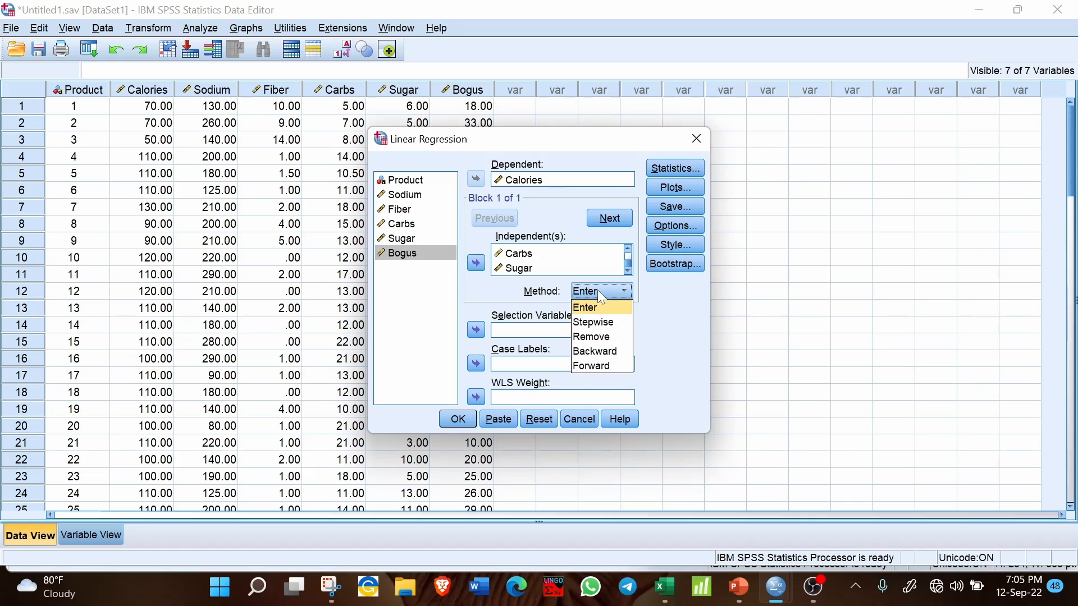
left_click(597, 291)
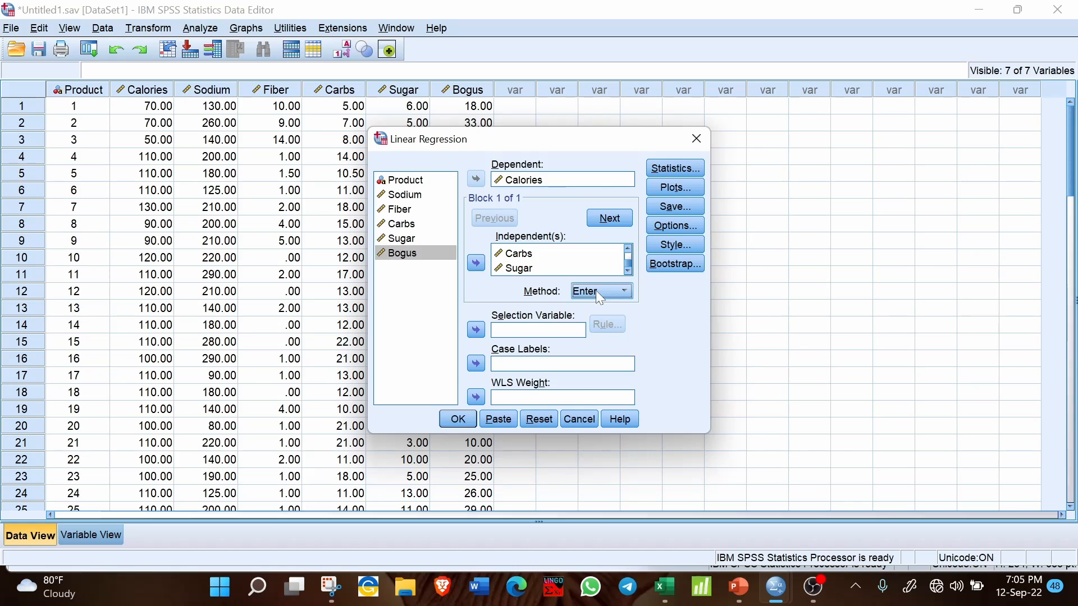
left_click(598, 292)
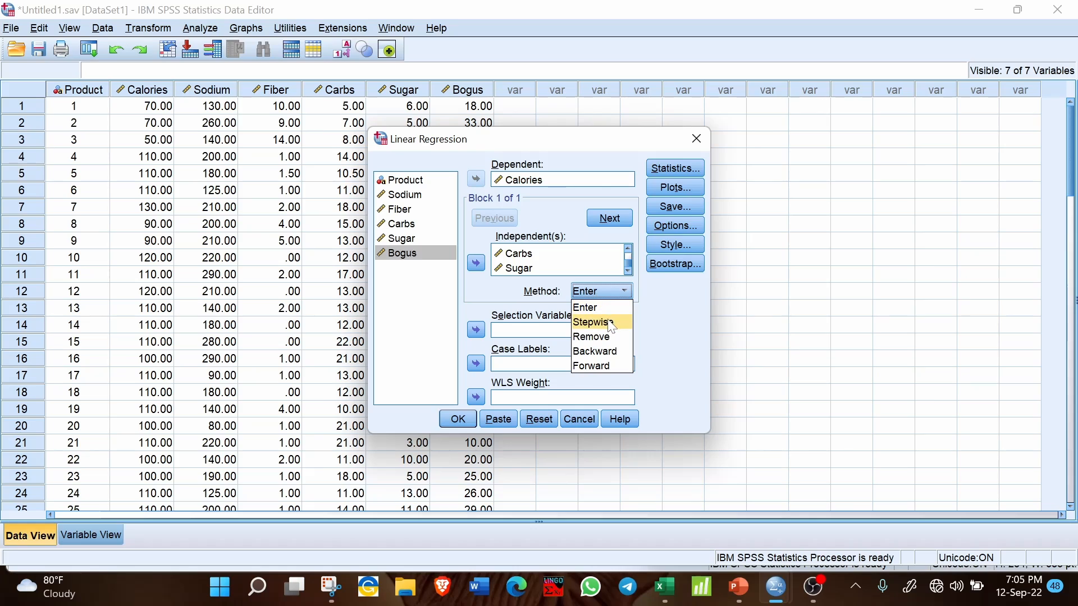
left_click(611, 322)
left_click(620, 293)
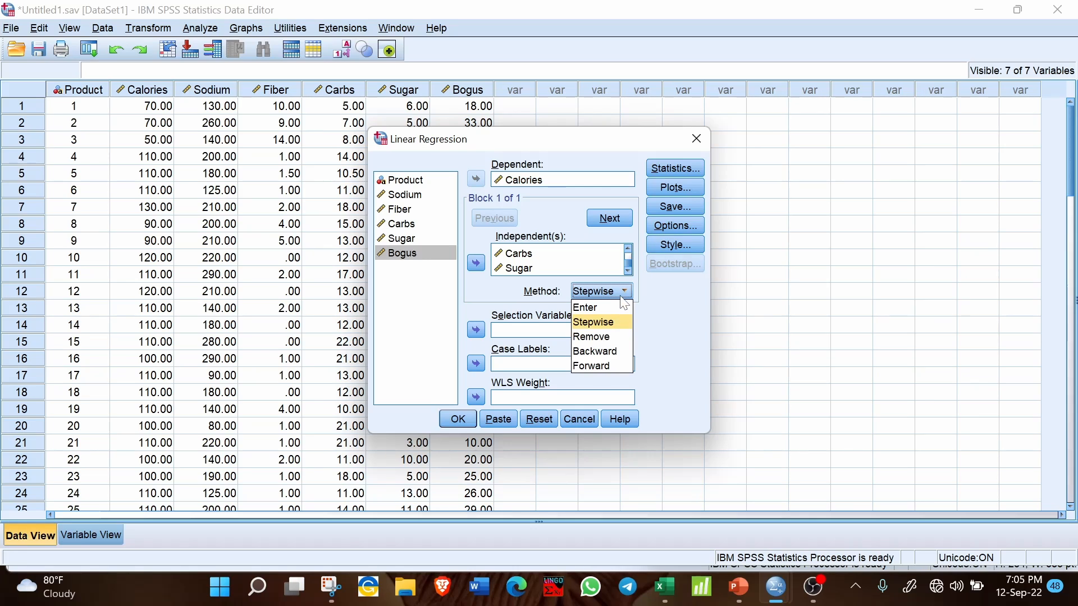
left_click(614, 323)
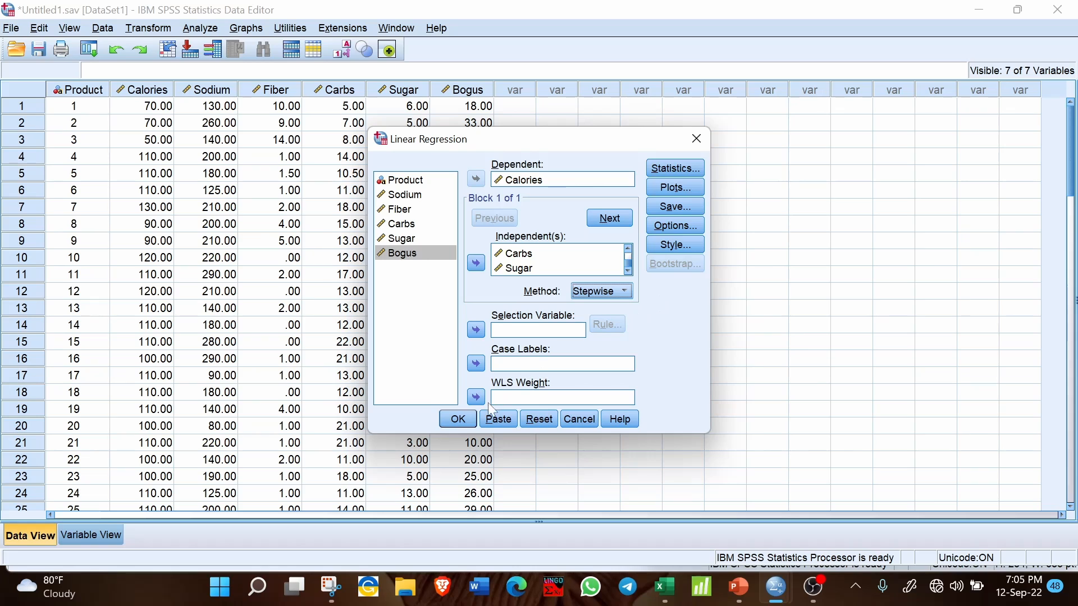
left_click(457, 419)
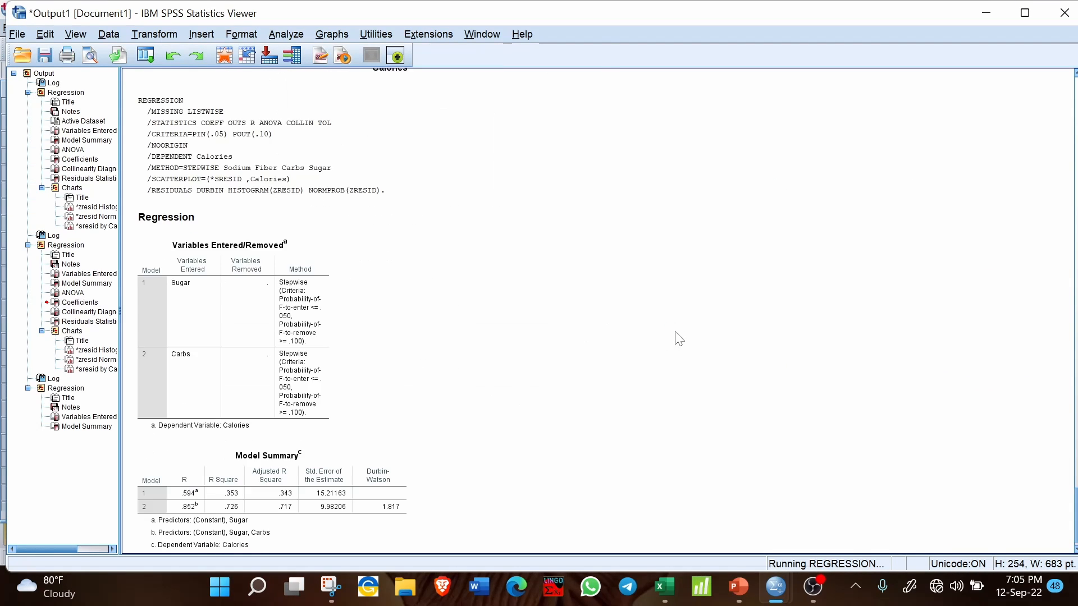
- Examine the Variables Entered/Removed and Model Summary tables of the stepwise regression output
scroll(678, 338, "down", 3)
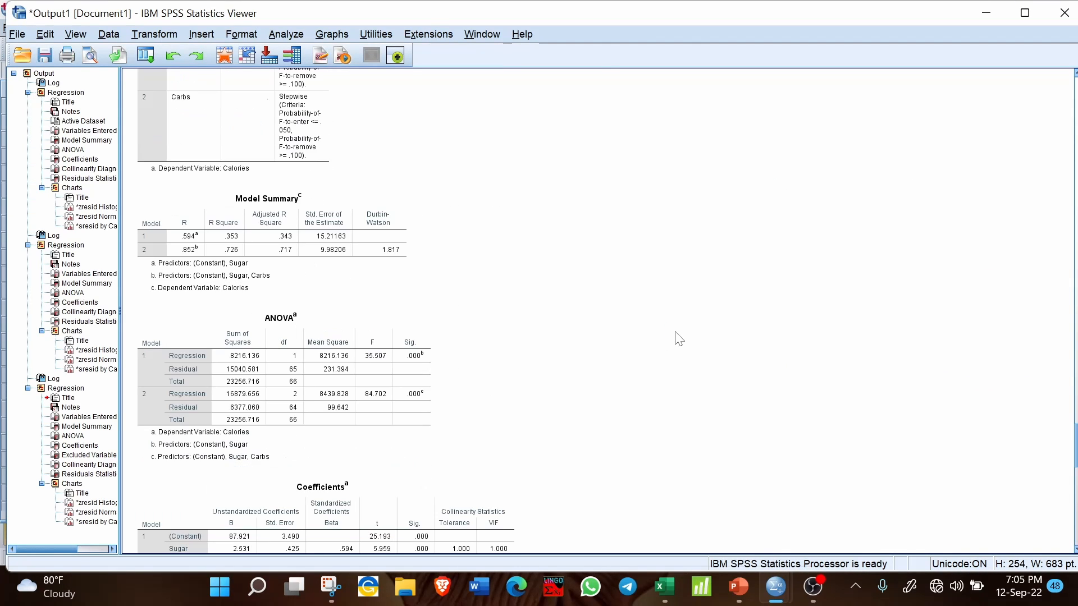
scroll(678, 338, "up", 5)
scroll(678, 338, "down", 3)
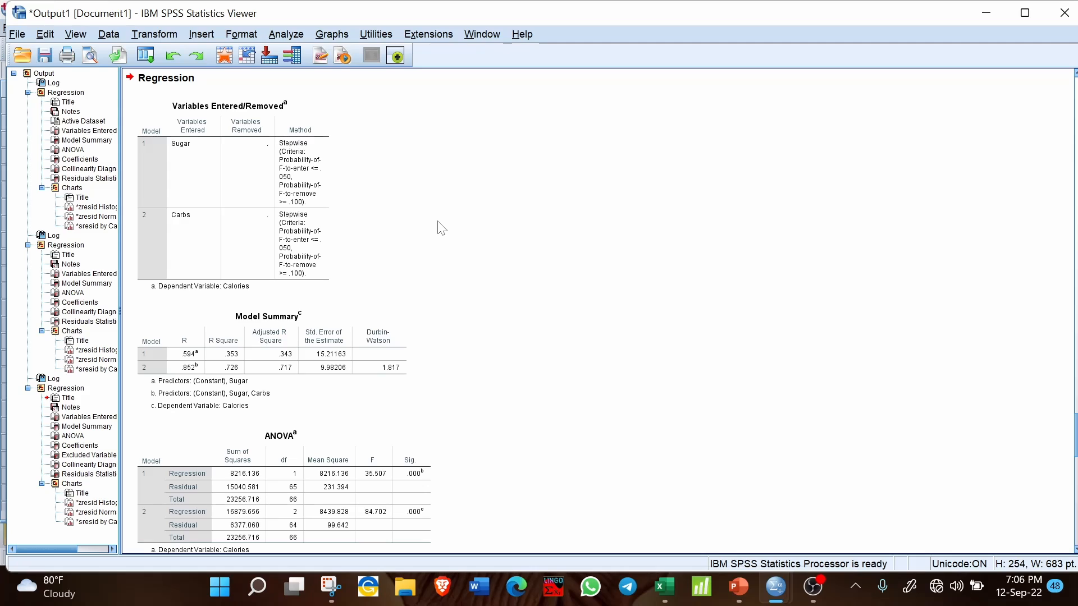
left_click(271, 362)
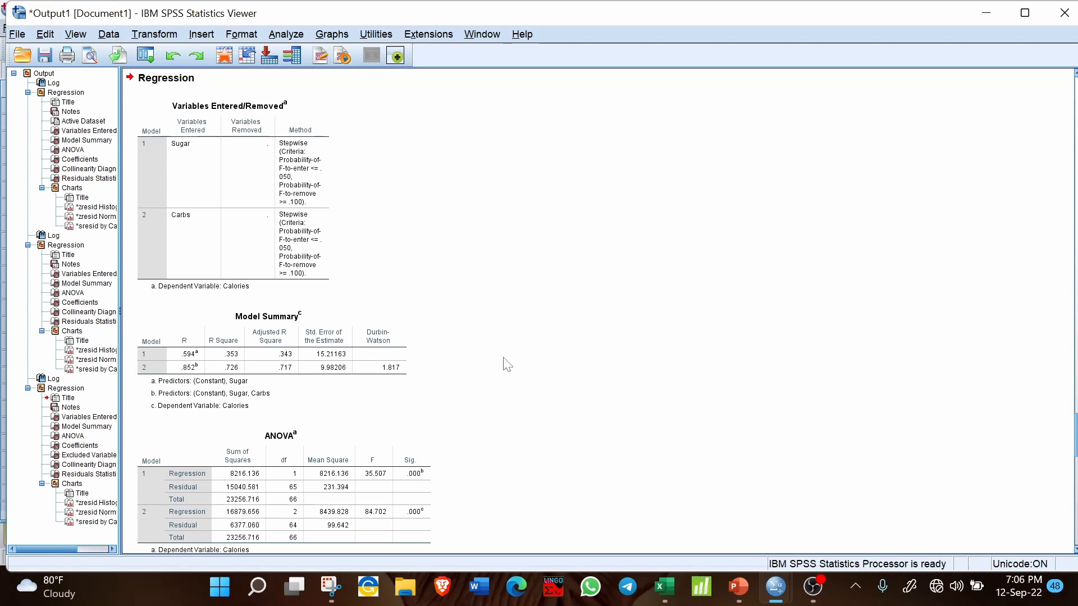
scroll(507, 365, "down", 3)
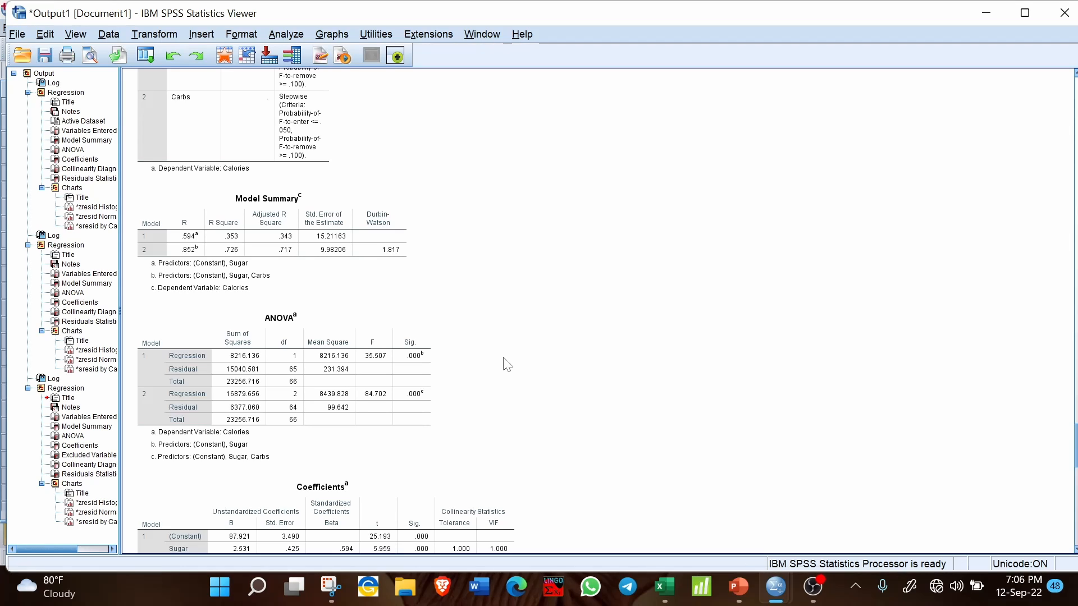
- Compare the earlier model's tables with the stepwise output and examine its ANOVA, Coefficients and Excluded Variables tables
scroll(507, 365, "down", 20)
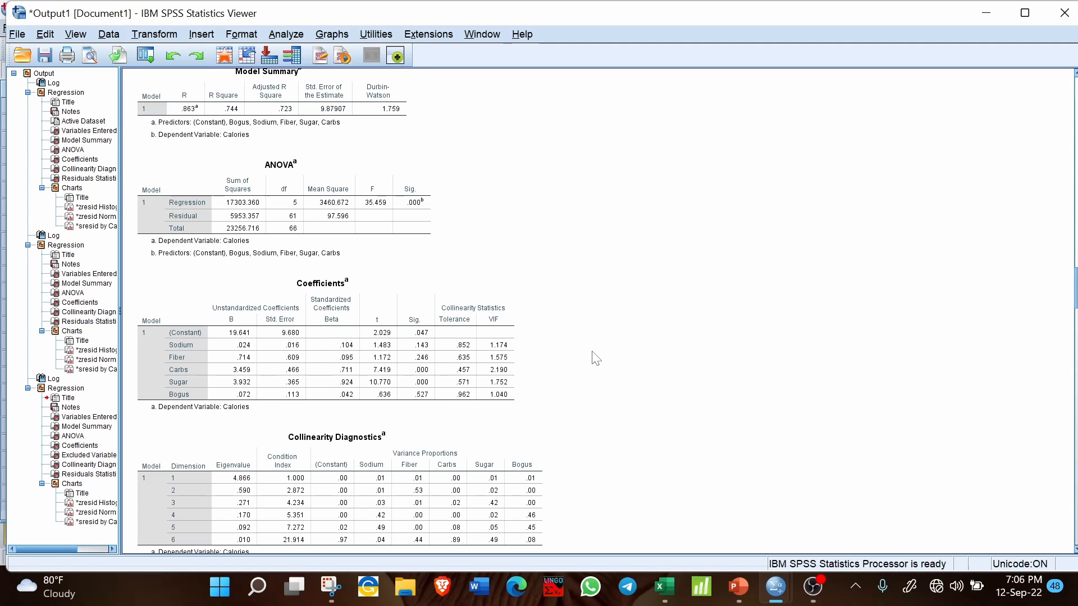
scroll(595, 354, "down", 20)
scroll(596, 358, "up", 10)
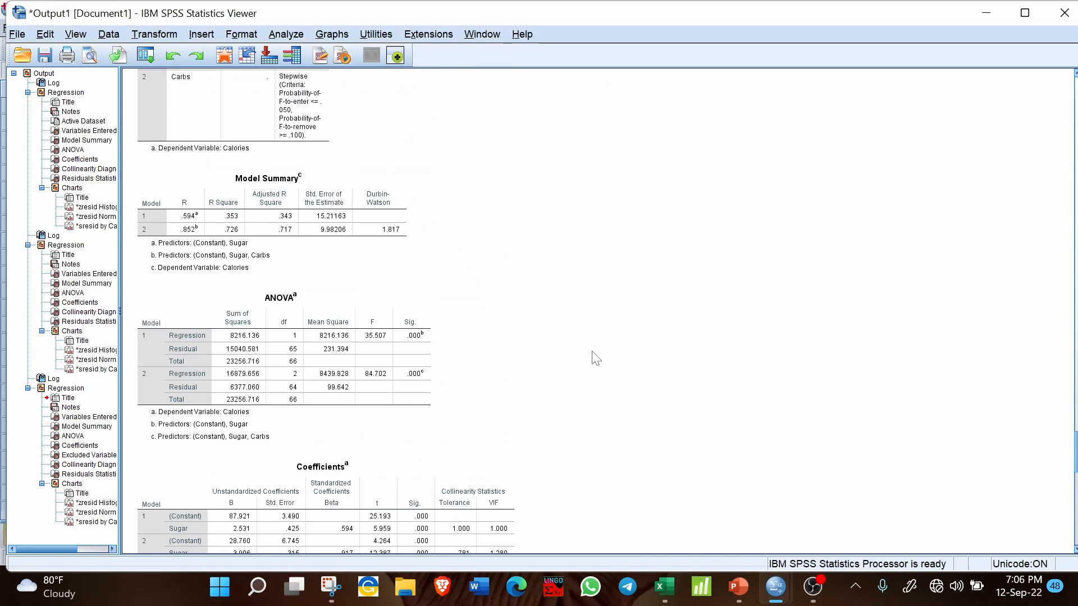
scroll(595, 358, "down", 7)
scroll(504, 373, "down", 7)
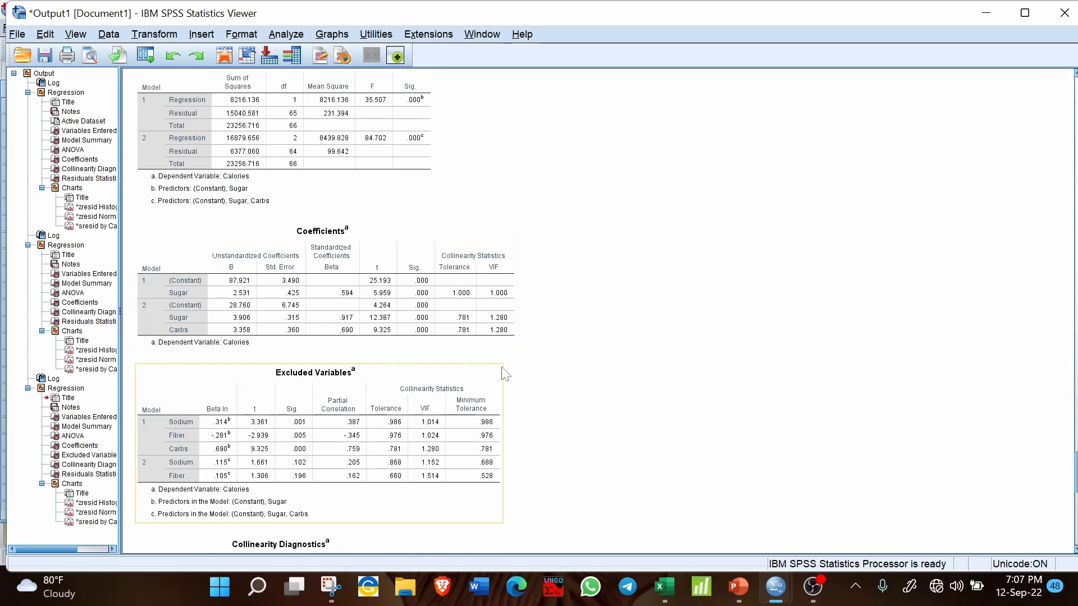
scroll(504, 373, "up", 3)
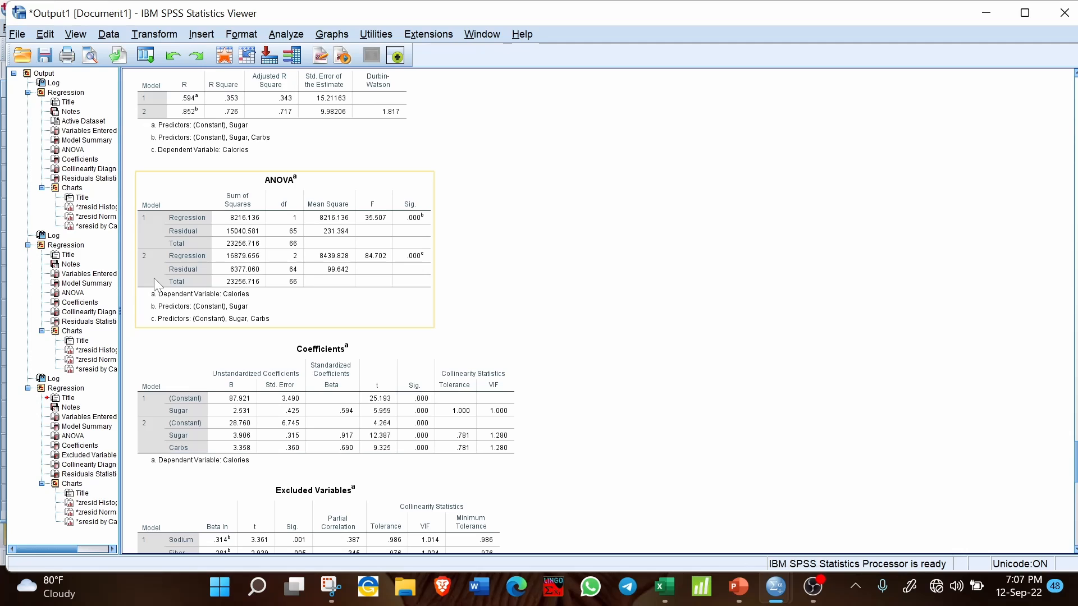
scroll(158, 285, "up", 6)
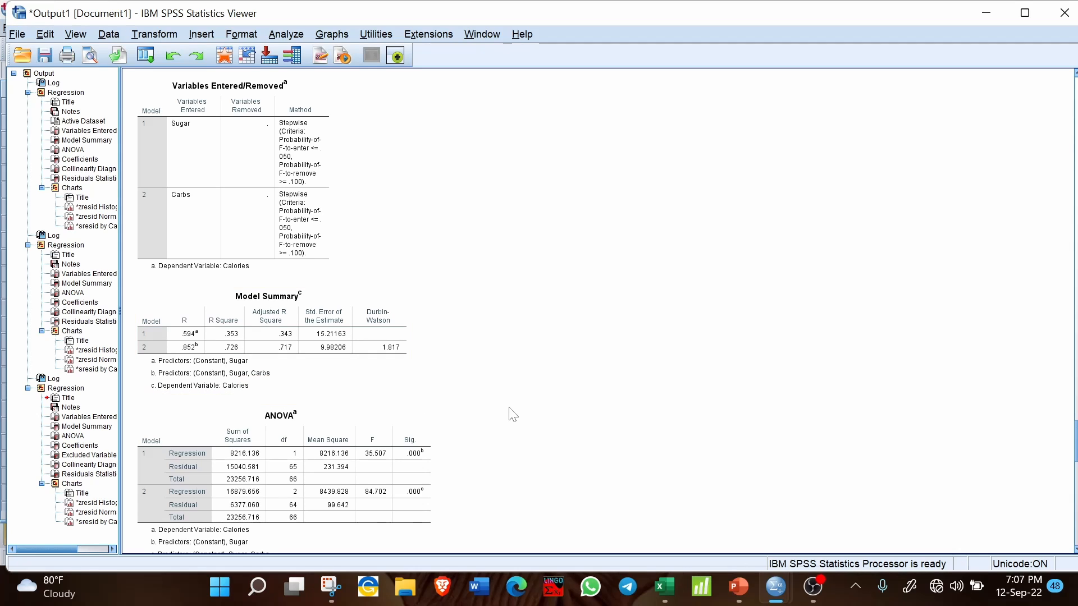
scroll(513, 415, "down", 5)
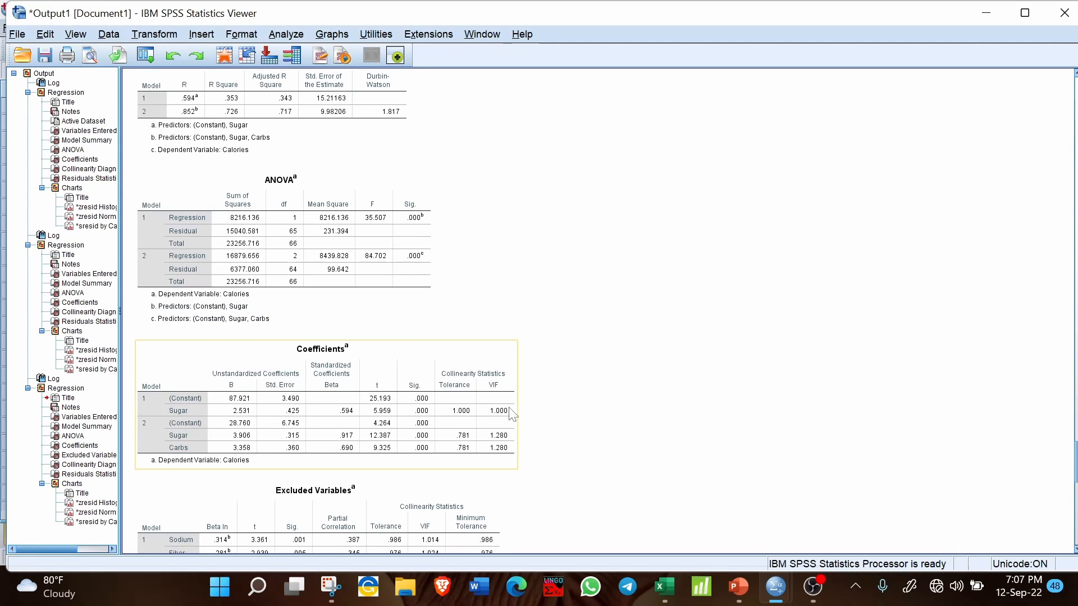
scroll(535, 332, "up", 3)
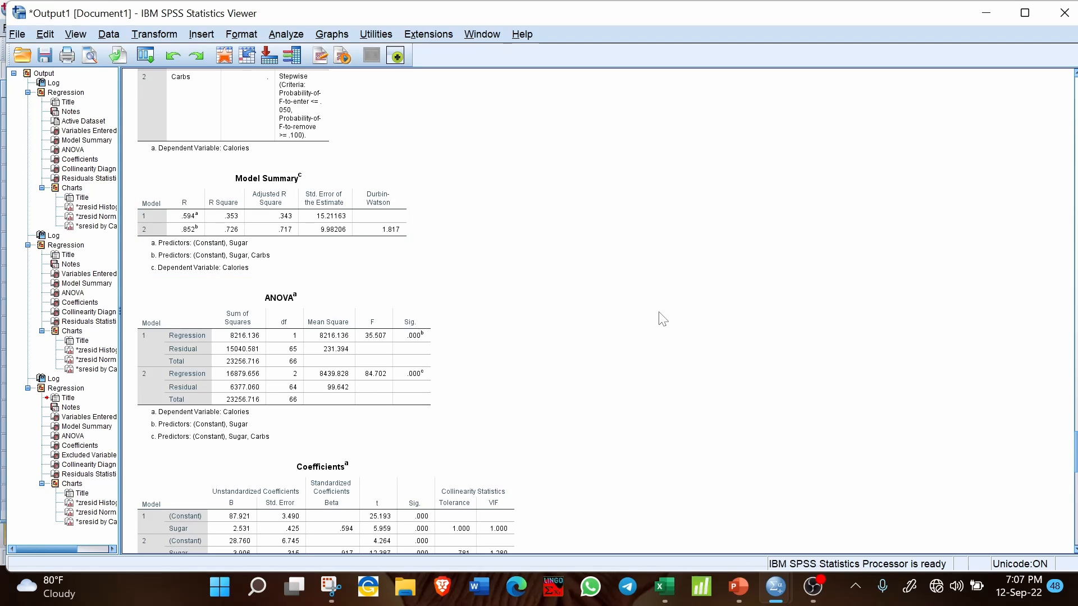
scroll(663, 319, "down", 3)
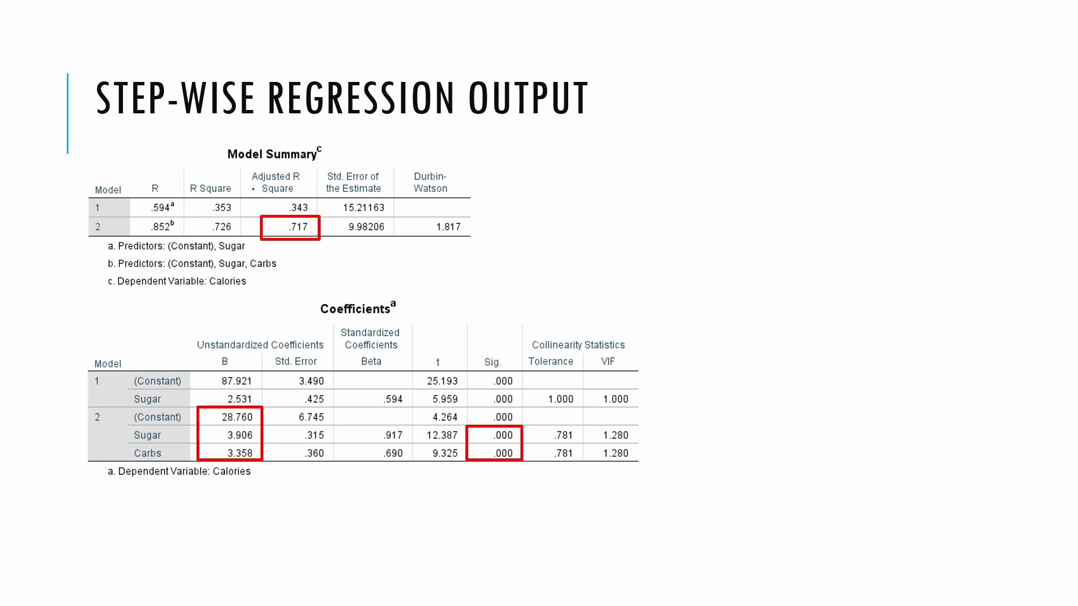
mouse_move(231, 199)
left_mouse_down()
mouse_move(238, 213)
mouse_move(197, 193)
left_mouse_up()
left_click_drag(219, 236, 271, 198)
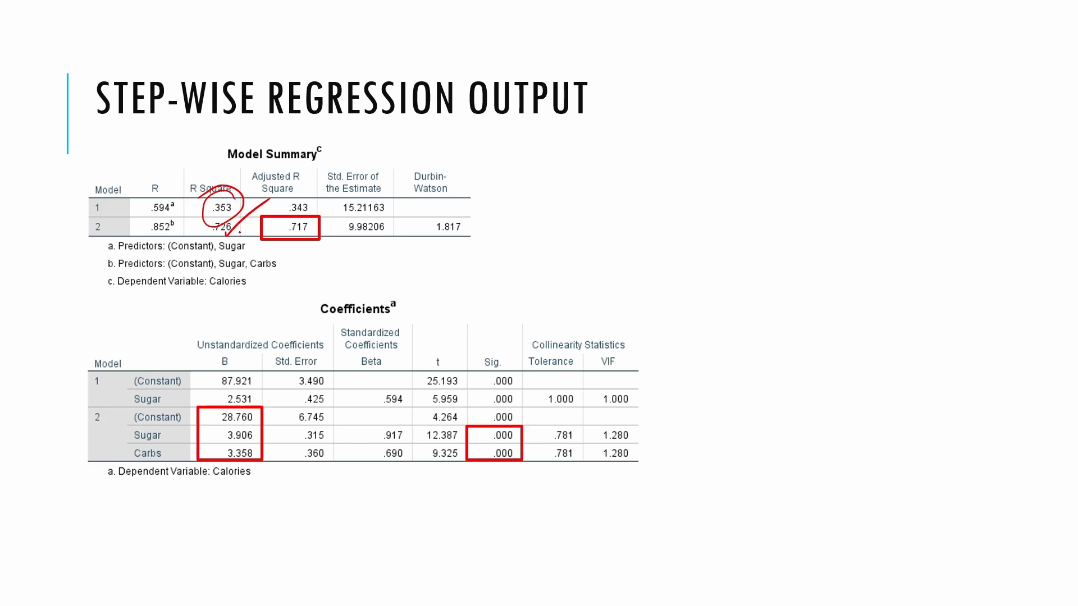
left_click_drag(232, 230, 267, 199)
left_click_drag(285, 249, 340, 224)
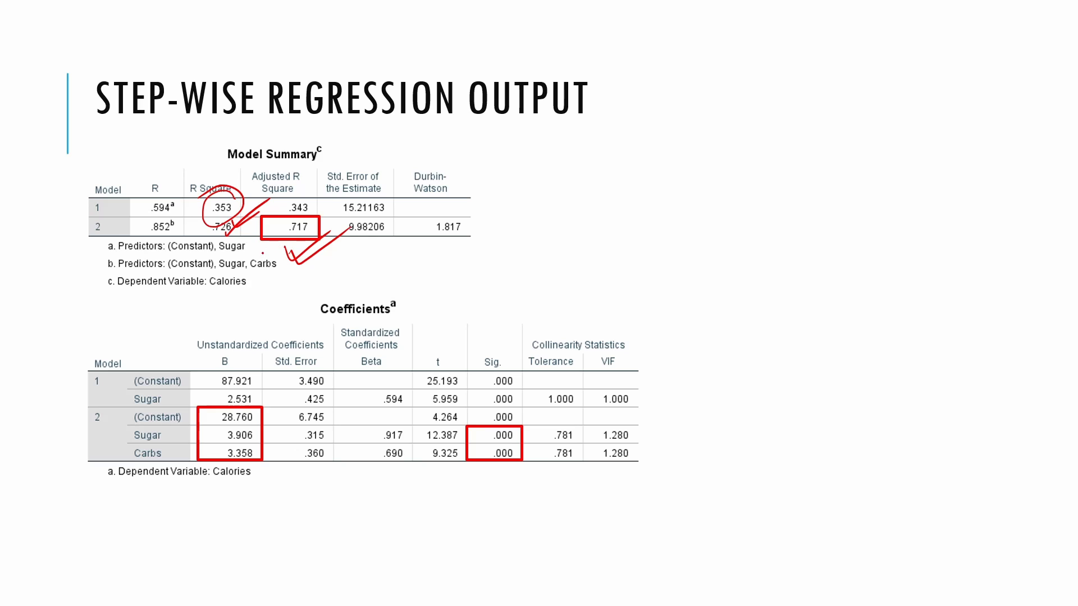